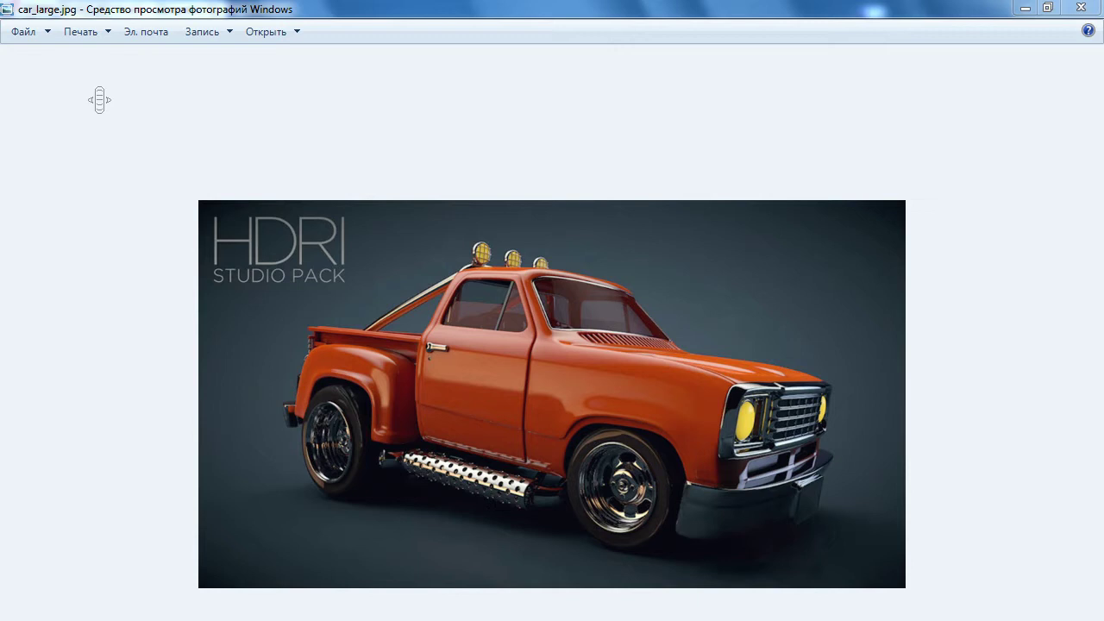
- Page through the HDRI Studio Pack sample renders (teapot, watch, orange truck), then close Photo Viewer
scroll(99, 99, "down", 1)
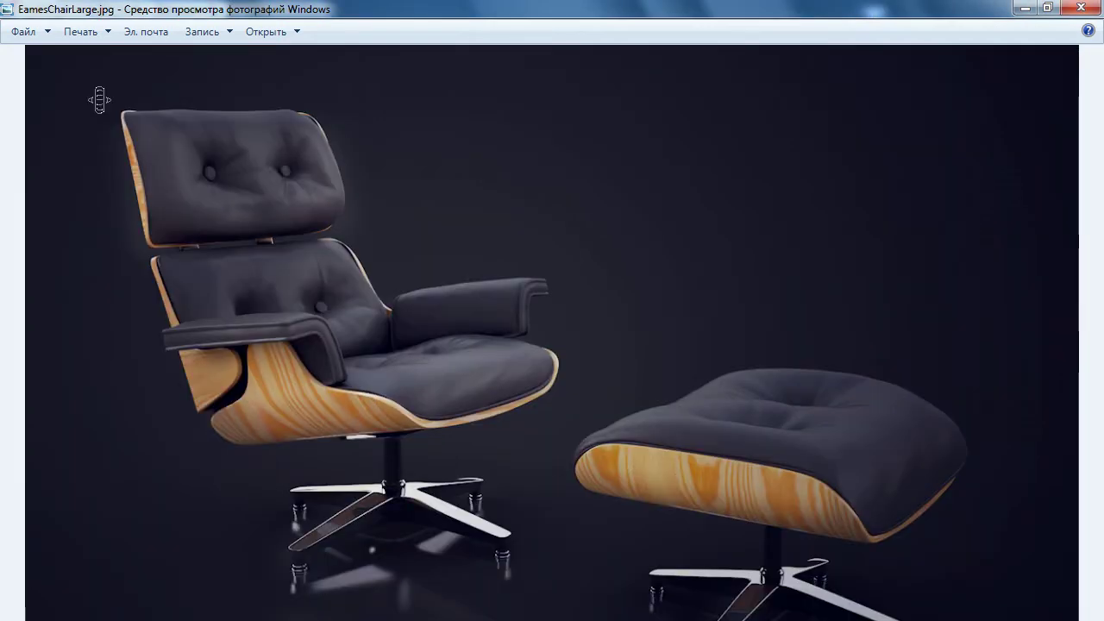
double_click(985, 13)
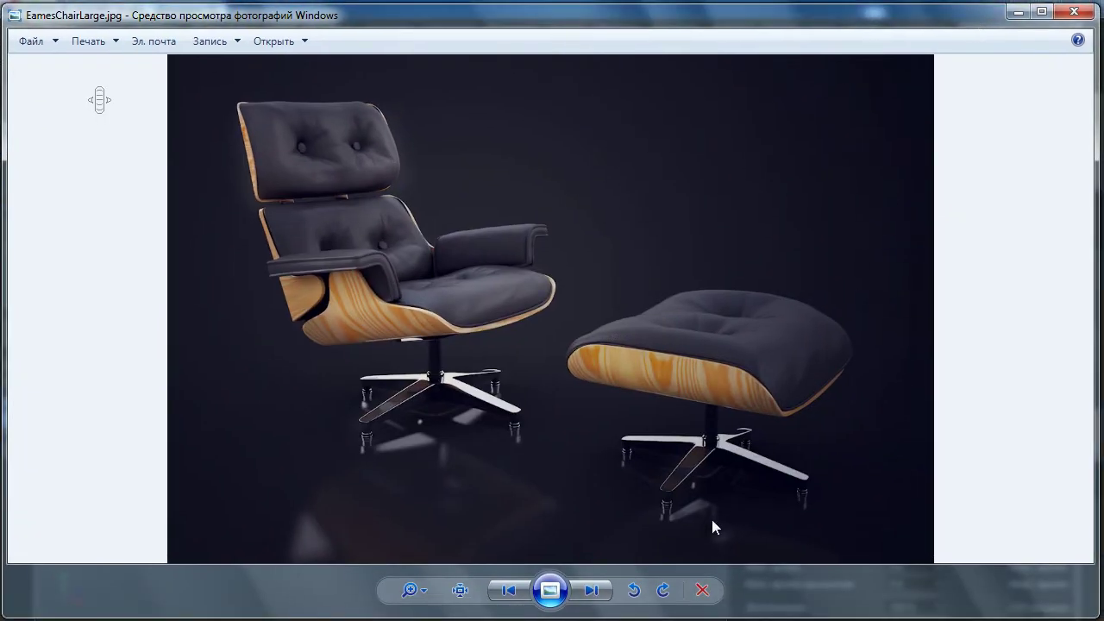
left_click(594, 589)
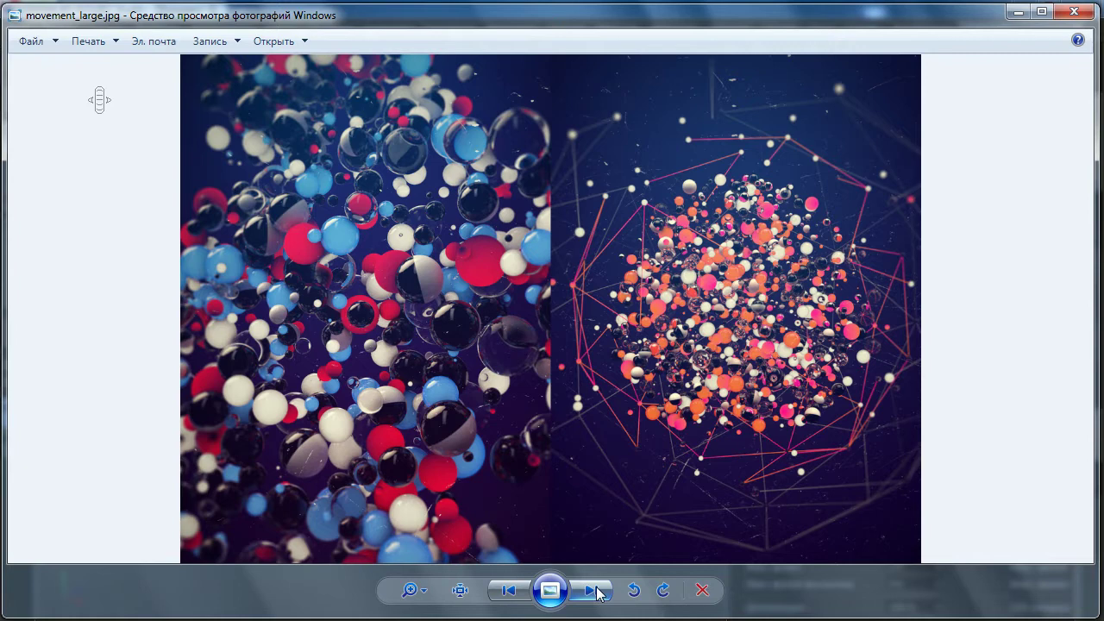
left_click(596, 590)
left_click(596, 590)
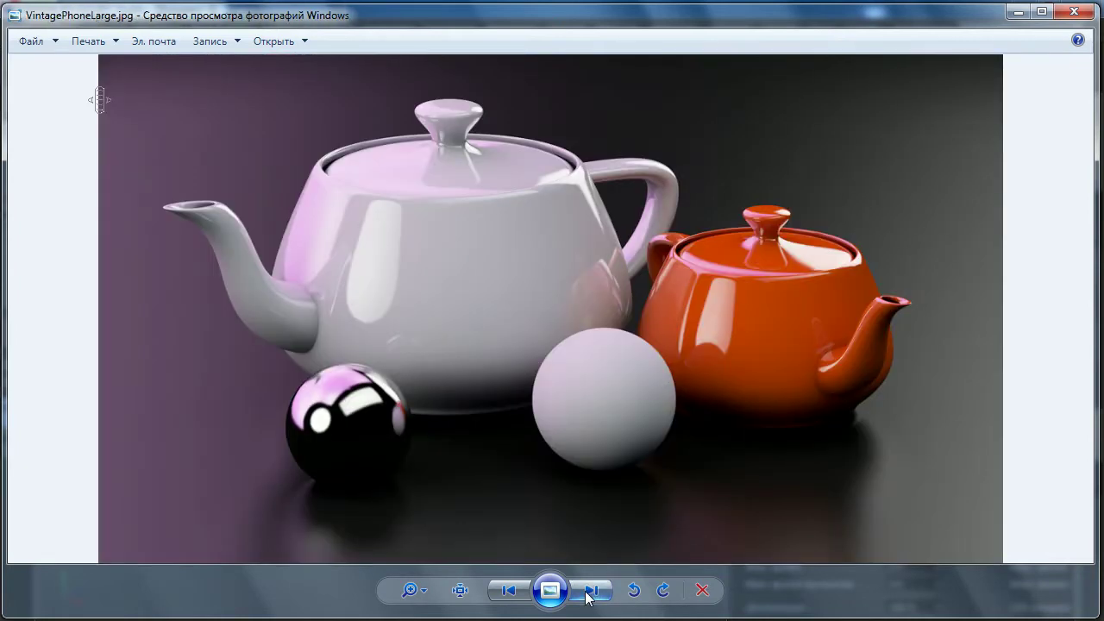
left_click(589, 593)
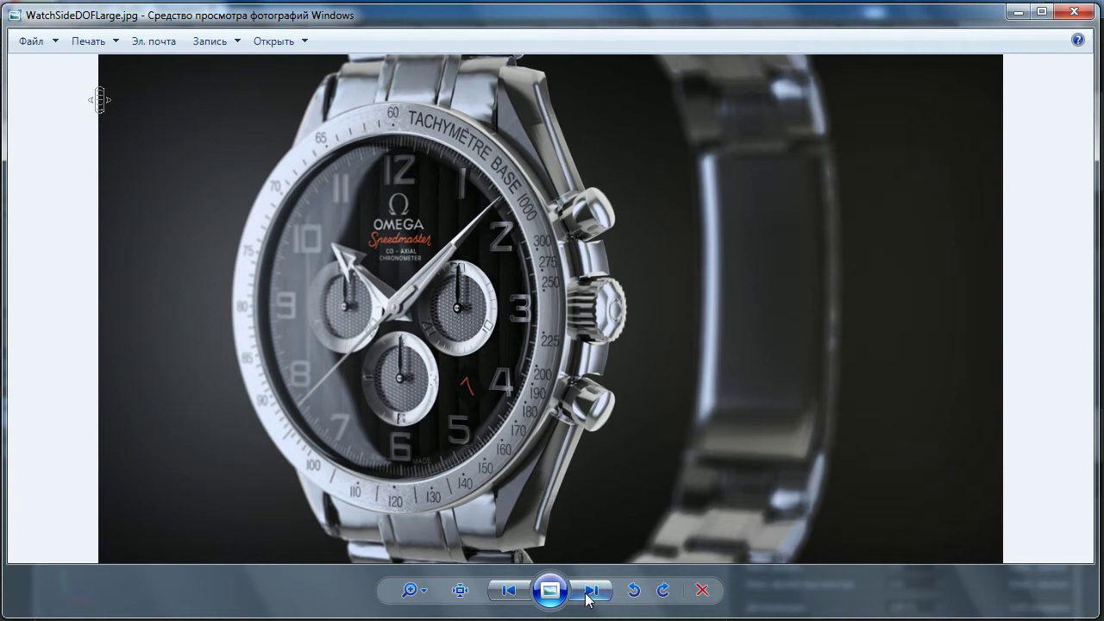
left_click(590, 593)
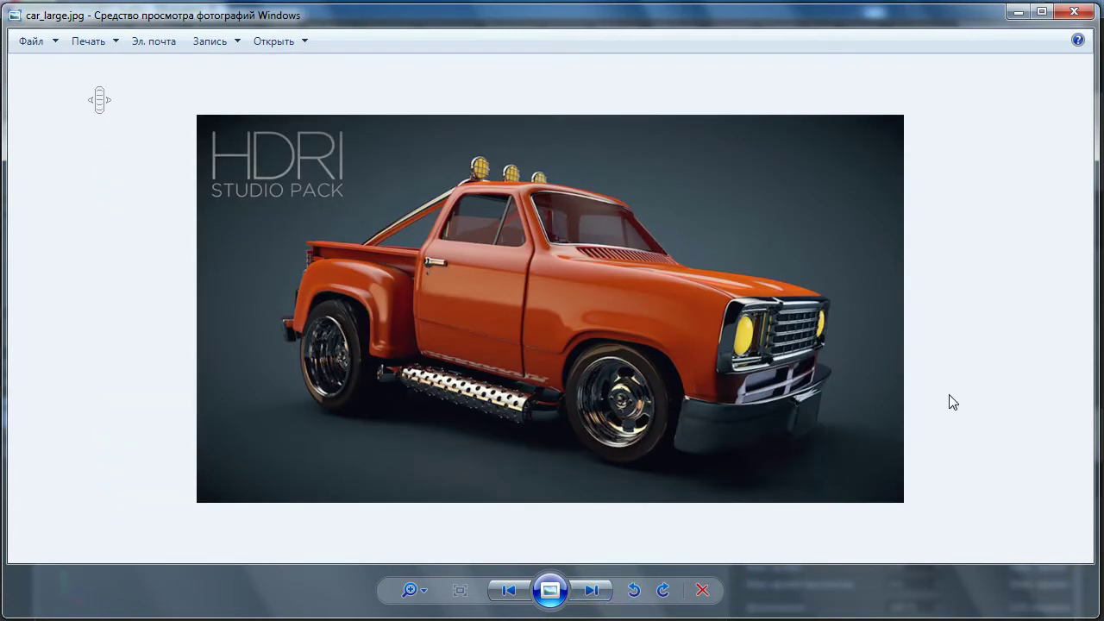
left_click(1018, 12)
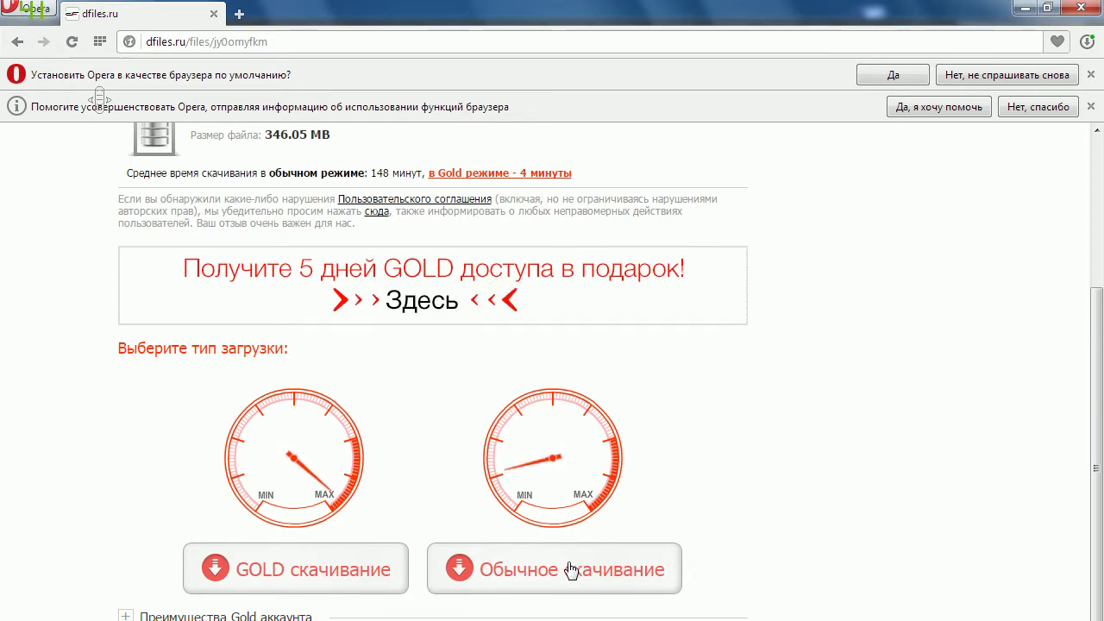
- Choose the free 'Обычное скачивание' download and dismiss the Gold access popup
left_click(522, 580)
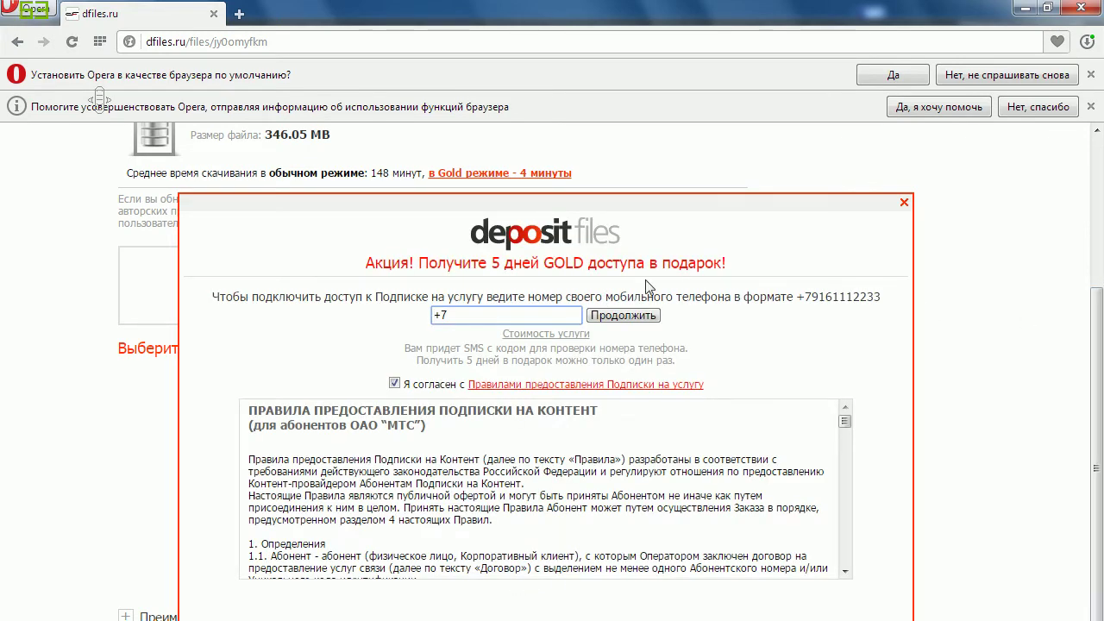
left_click(904, 201)
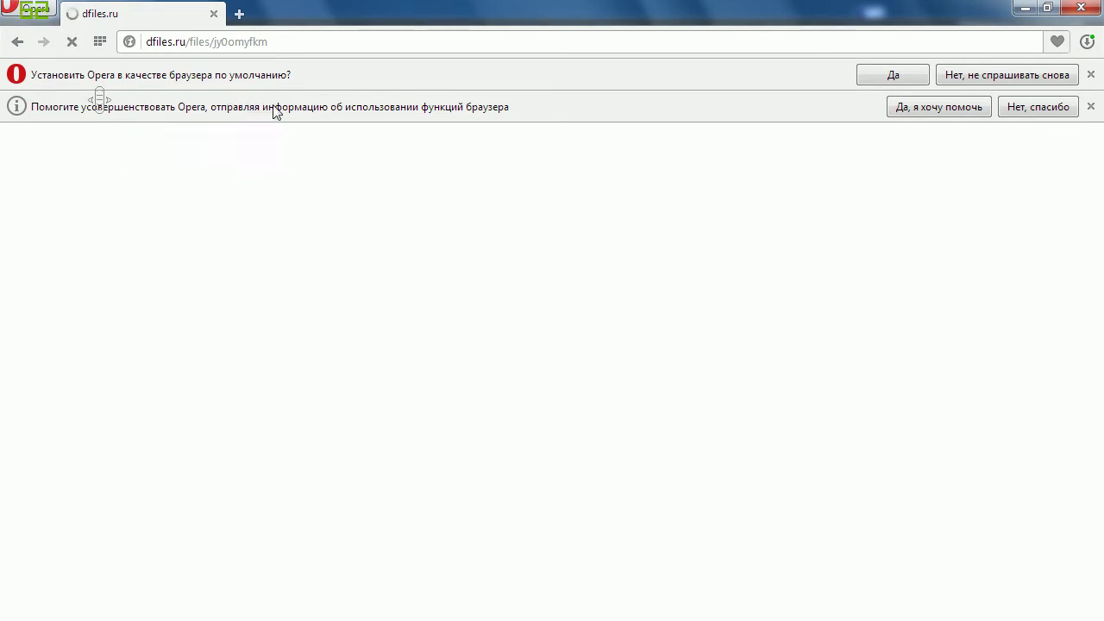
- Scroll down to the free-download countdown, then switch to the library\browser Explorer window
scroll(583, 412, "down", 2)
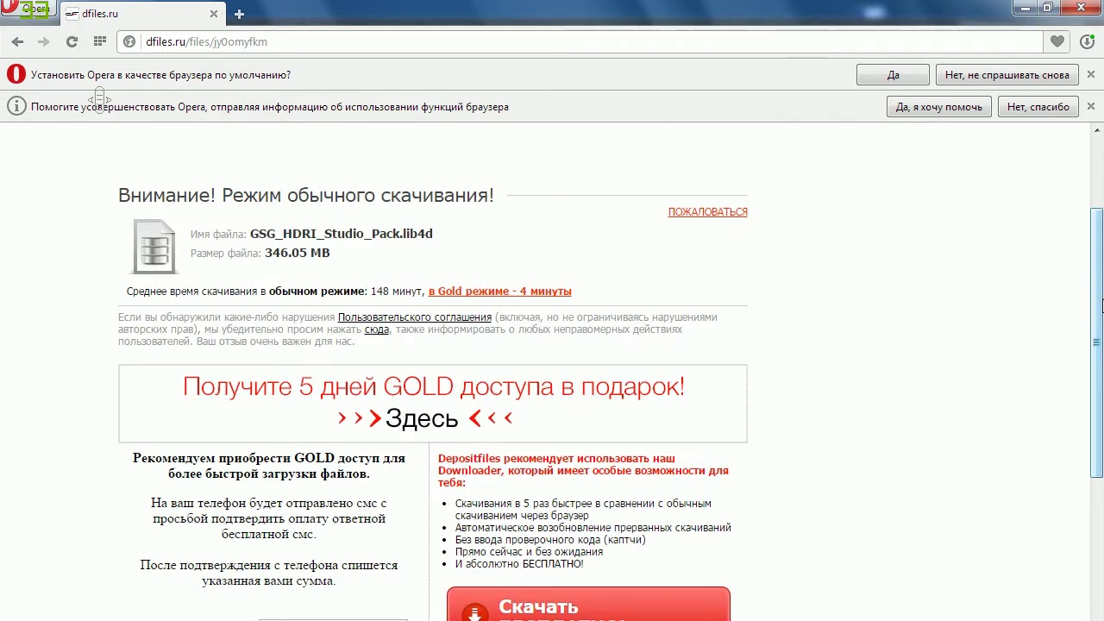
left_click_drag(1101, 303, 1083, 406)
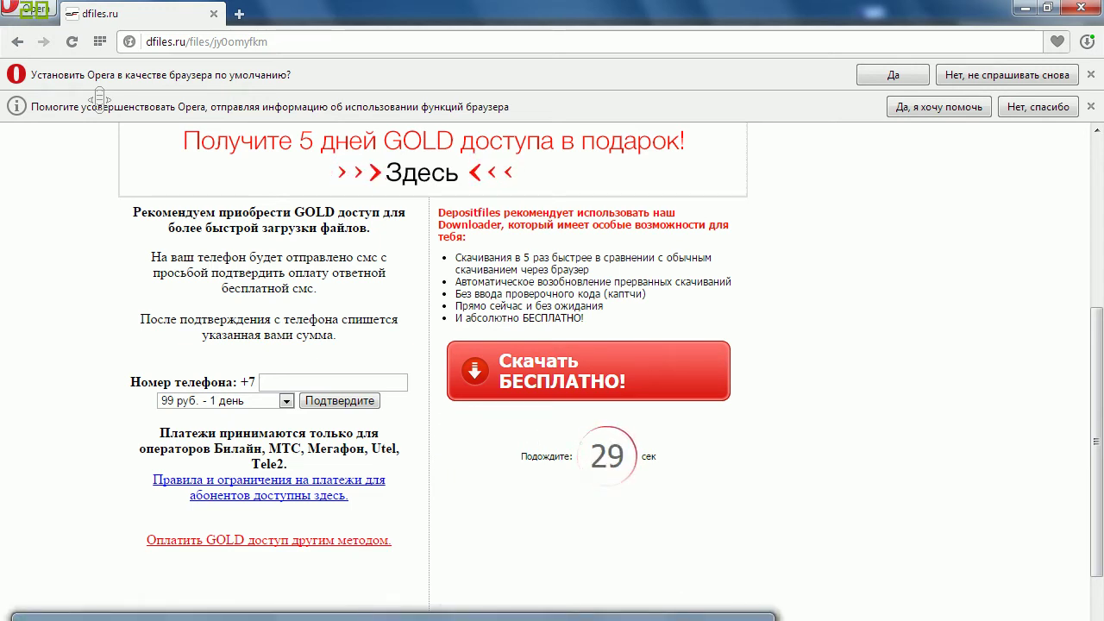
key("alt+Tab")
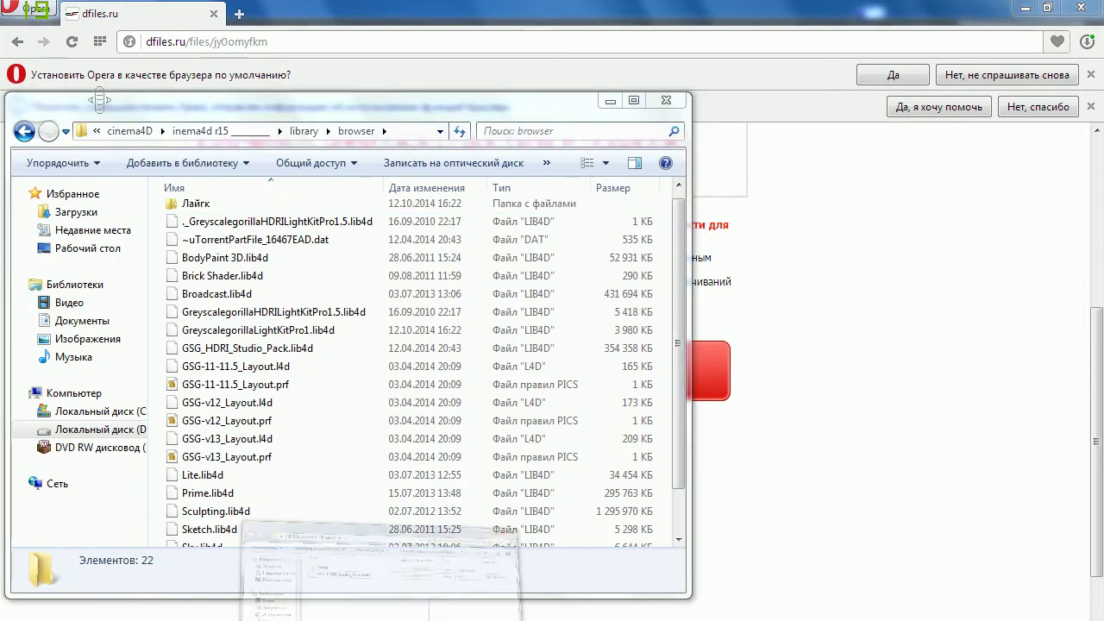
- Minimize Opera, arrange both Explorer windows side by side and select GSG_HDRI_Studio_Pack.lib4d
left_click(1025, 9)
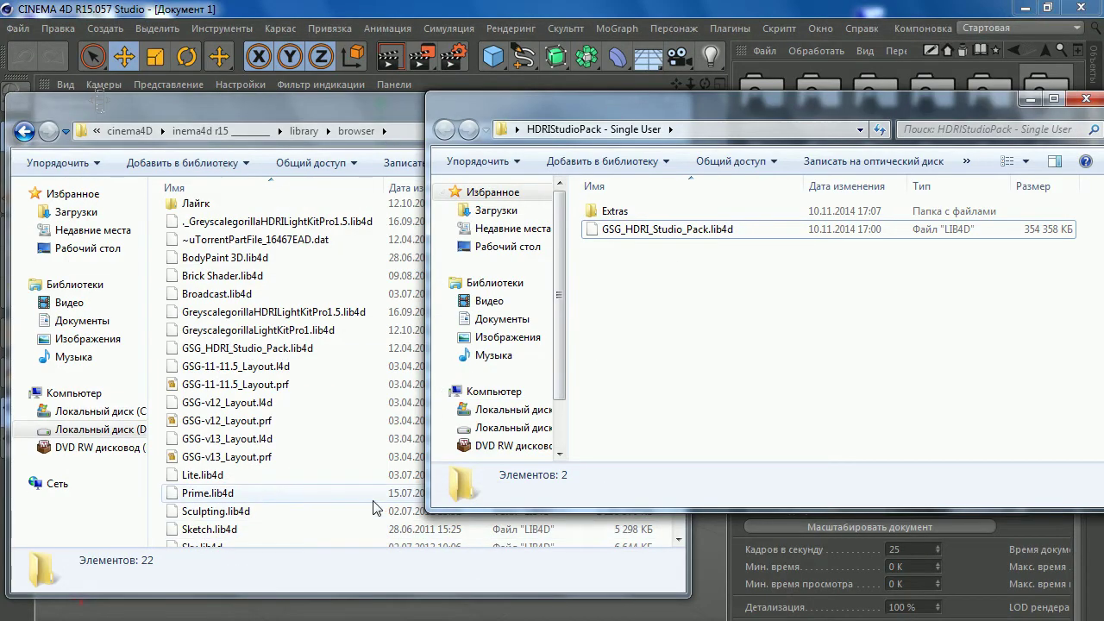
left_click_drag(511, 112, 553, 184)
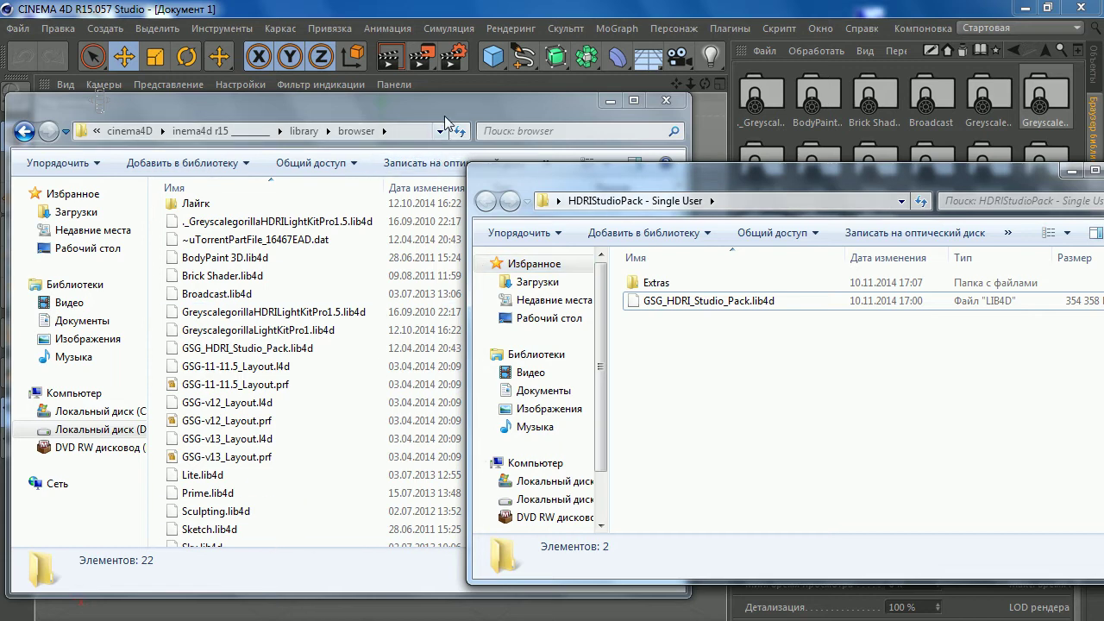
left_click_drag(436, 104, 414, 101)
left_click_drag(702, 176, 693, 177)
left_click(695, 304)
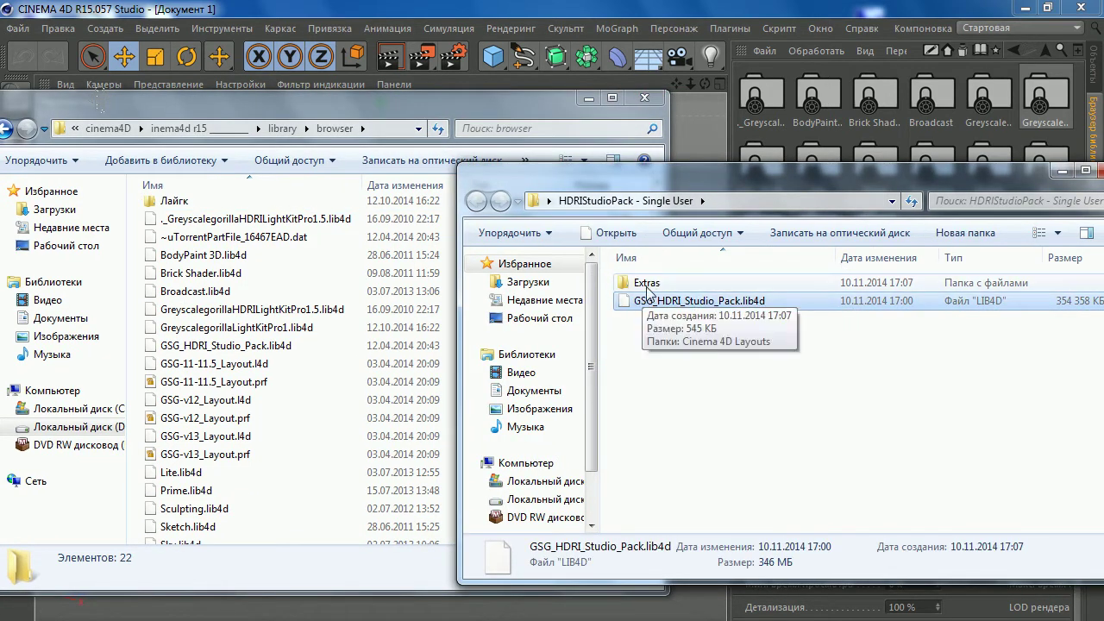
- Look inside Extras > Cinema 4D Layouts, then return and reselect the lib4d file
double_click(645, 284)
double_click(677, 283)
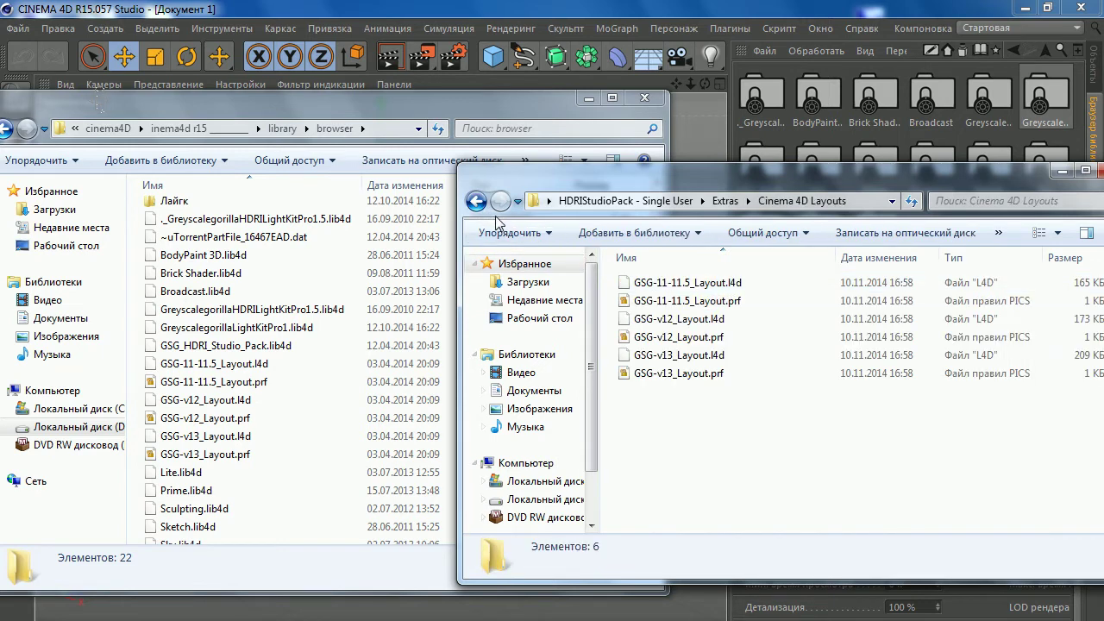
left_click(477, 201)
left_click(477, 202)
left_click(652, 302)
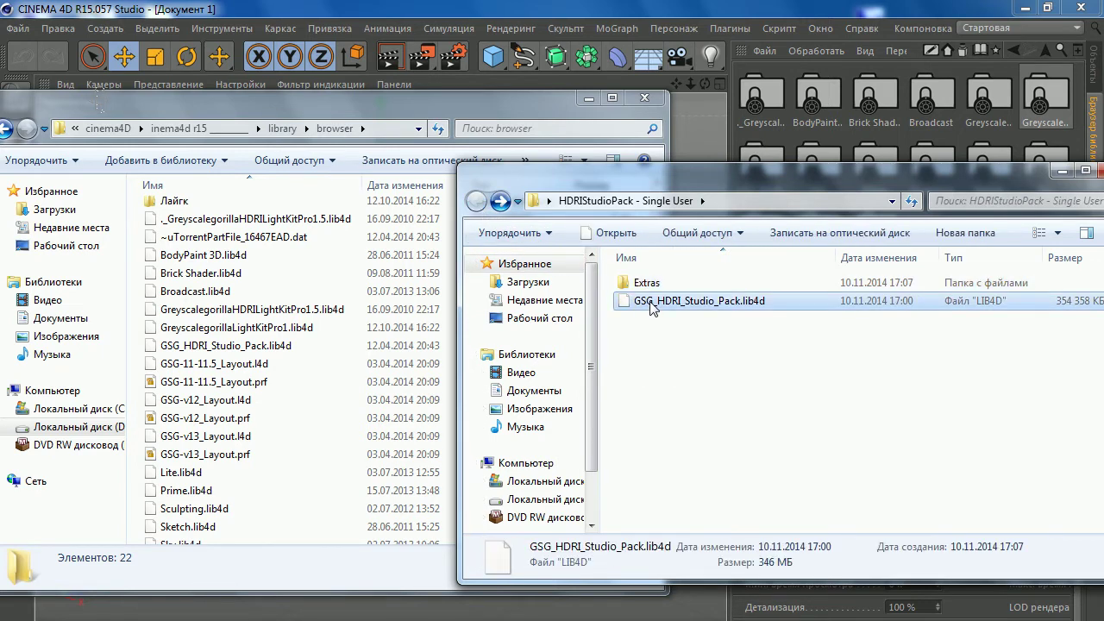
- Go up to Local Disk (D:) and open the cinema4D folder
left_click(112, 128)
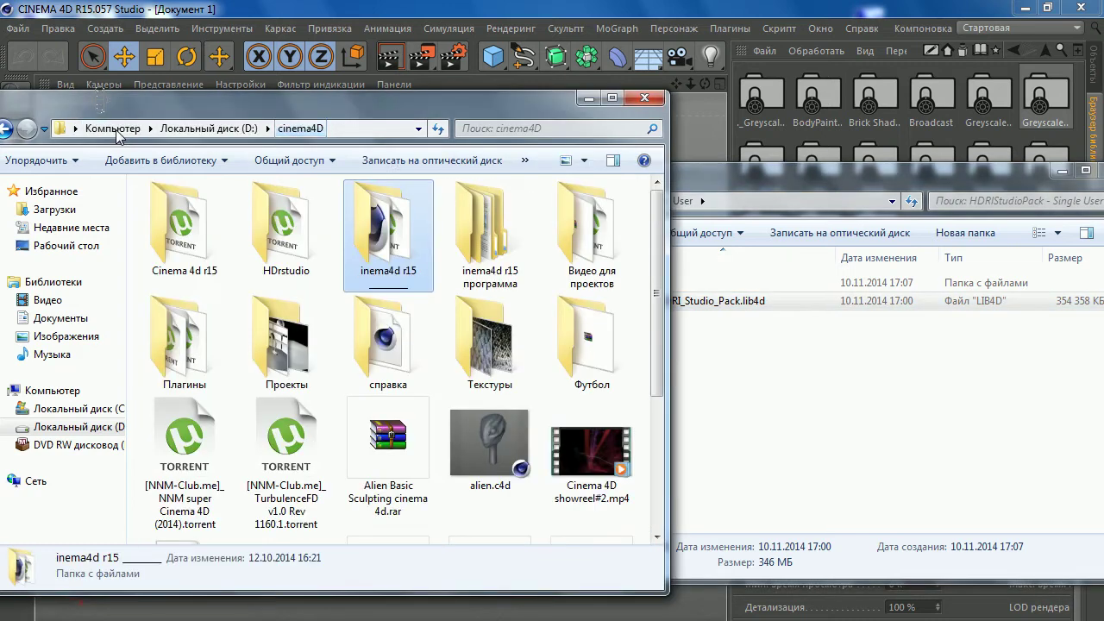
mouse_move(542, 118)
left_mouse_down()
mouse_move(549, 262)
mouse_move(546, 253)
left_mouse_up()
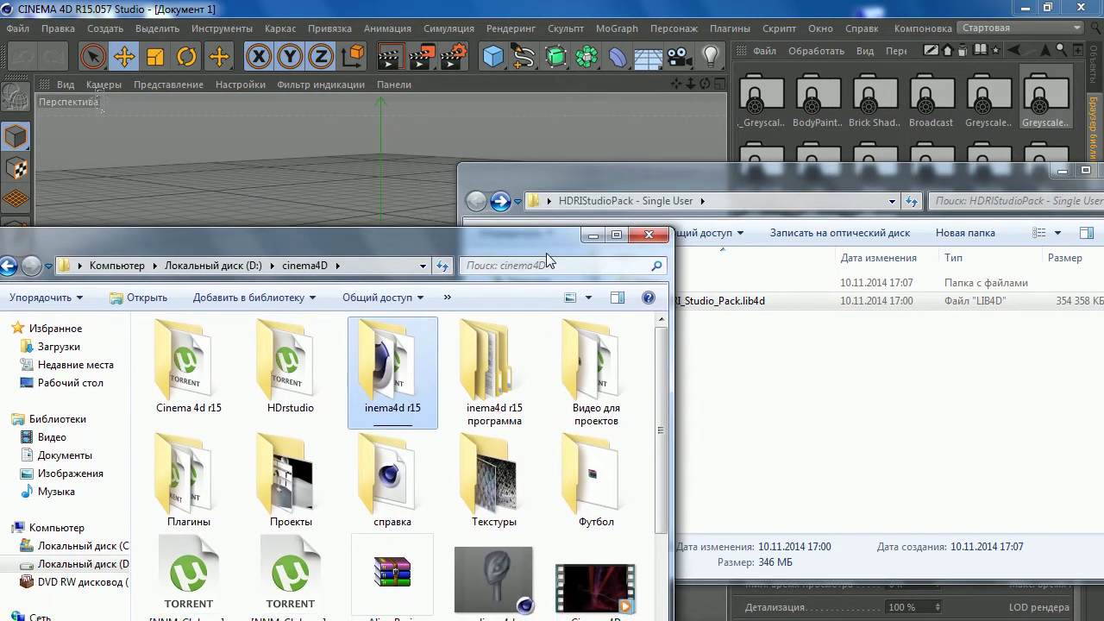
left_click(229, 273)
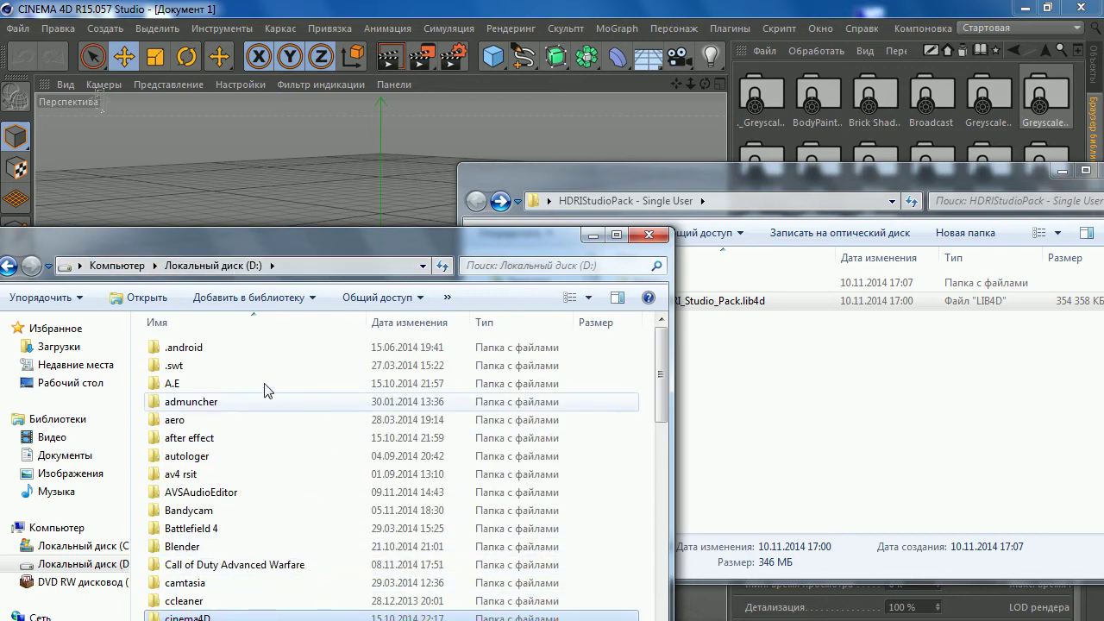
left_click_drag(282, 251, 283, 227)
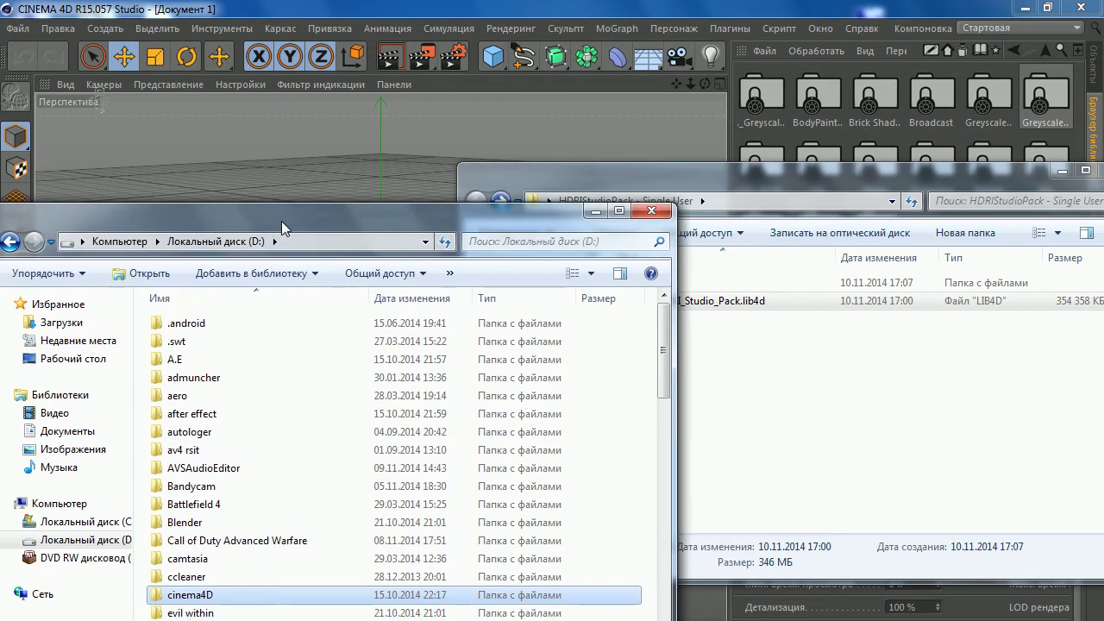
double_click(190, 594)
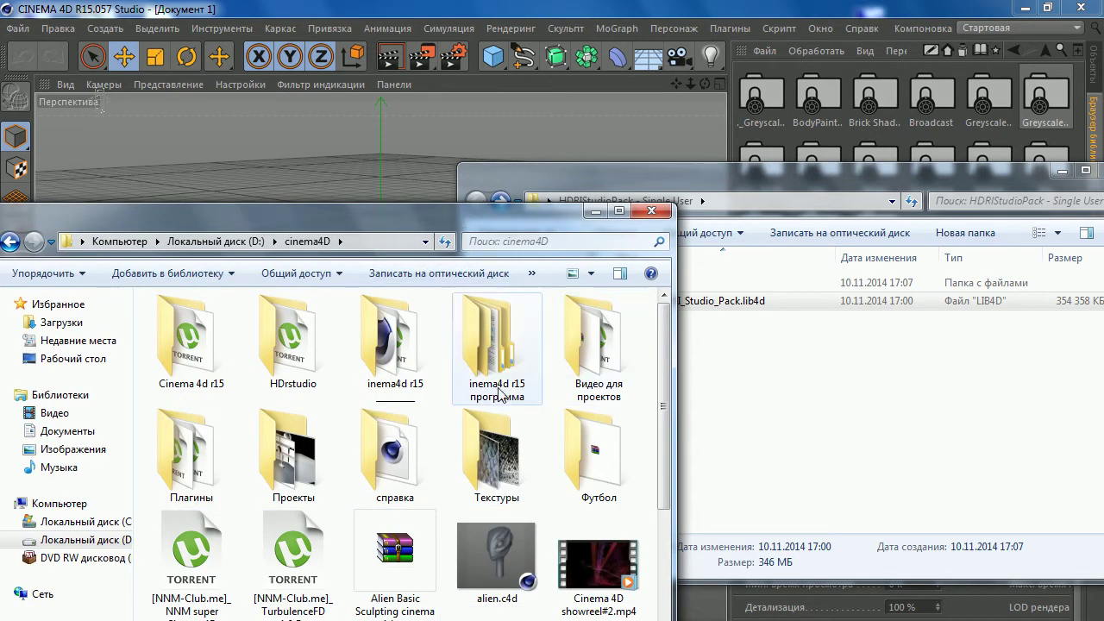
- Open the Cinema 4D R15 folder, then library, then browser
double_click(413, 354)
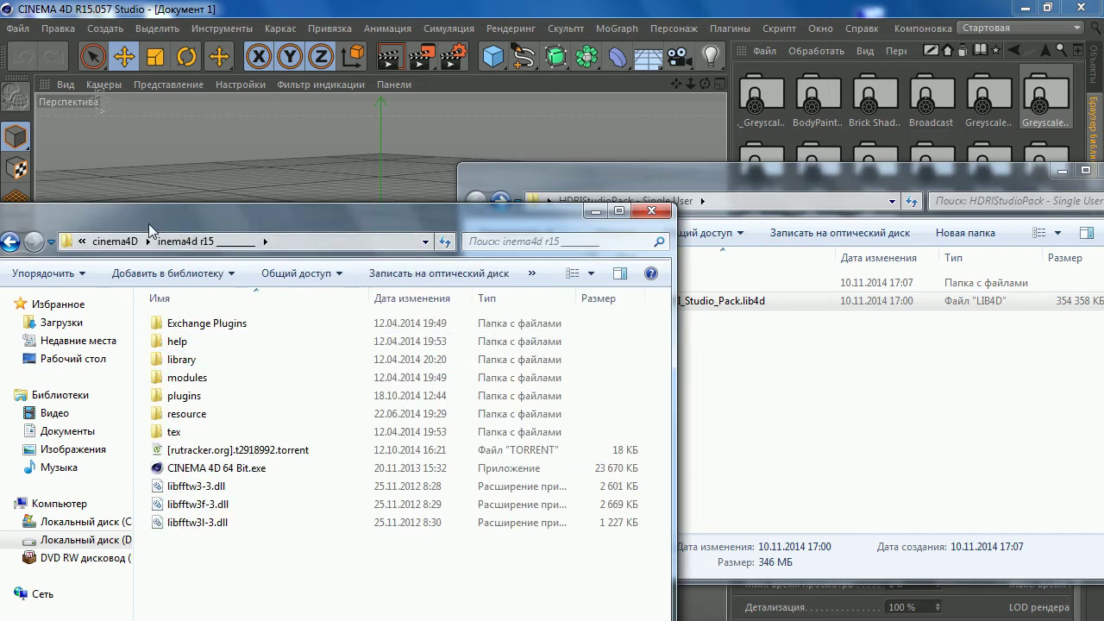
mouse_move(185, 208)
left_mouse_down()
mouse_move(209, 119)
mouse_move(201, 98)
left_mouse_up()
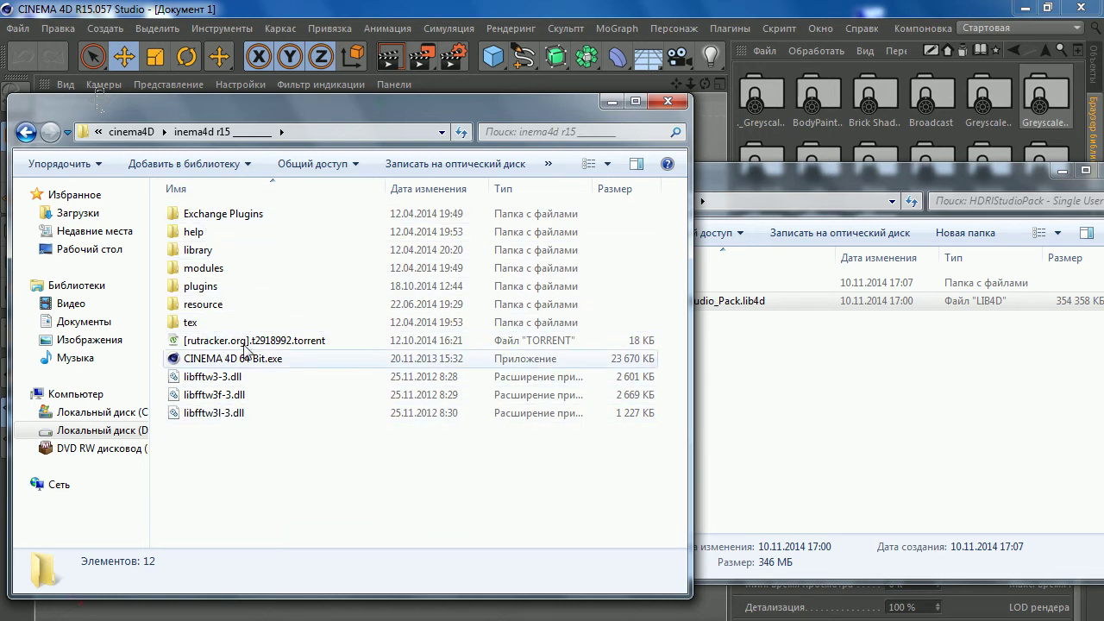
double_click(206, 255)
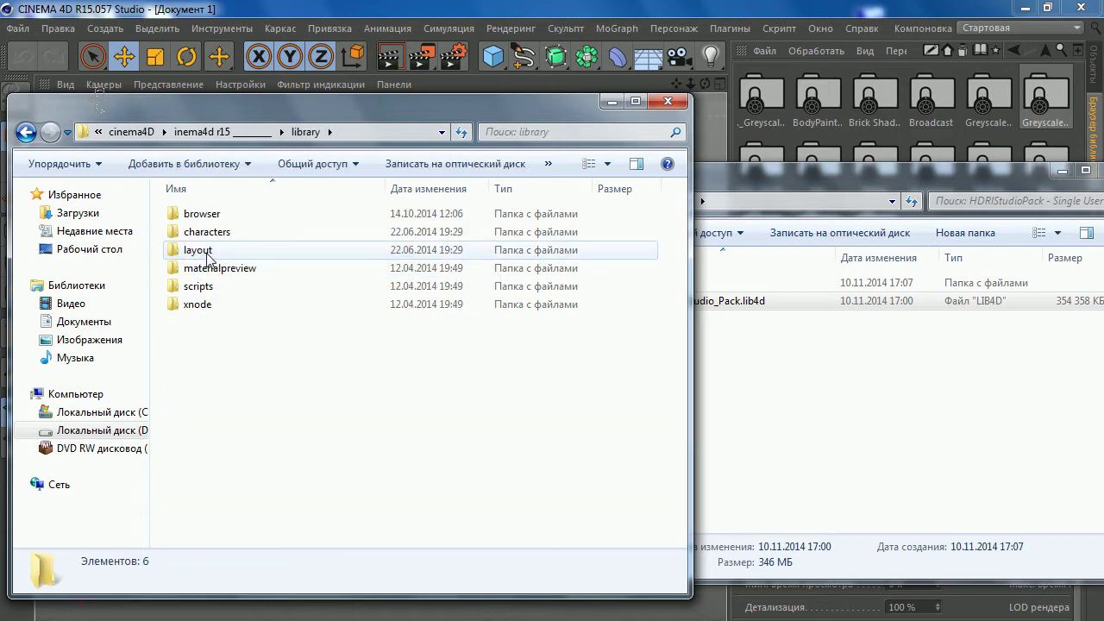
left_click(217, 223)
double_click(217, 220)
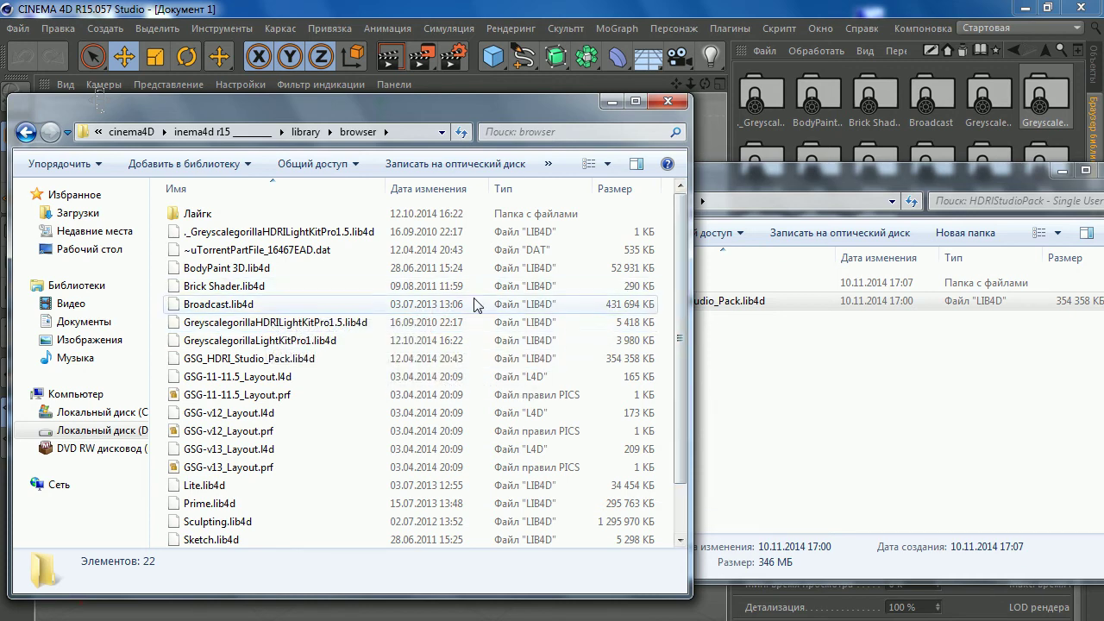
left_click_drag(680, 276, 674, 323)
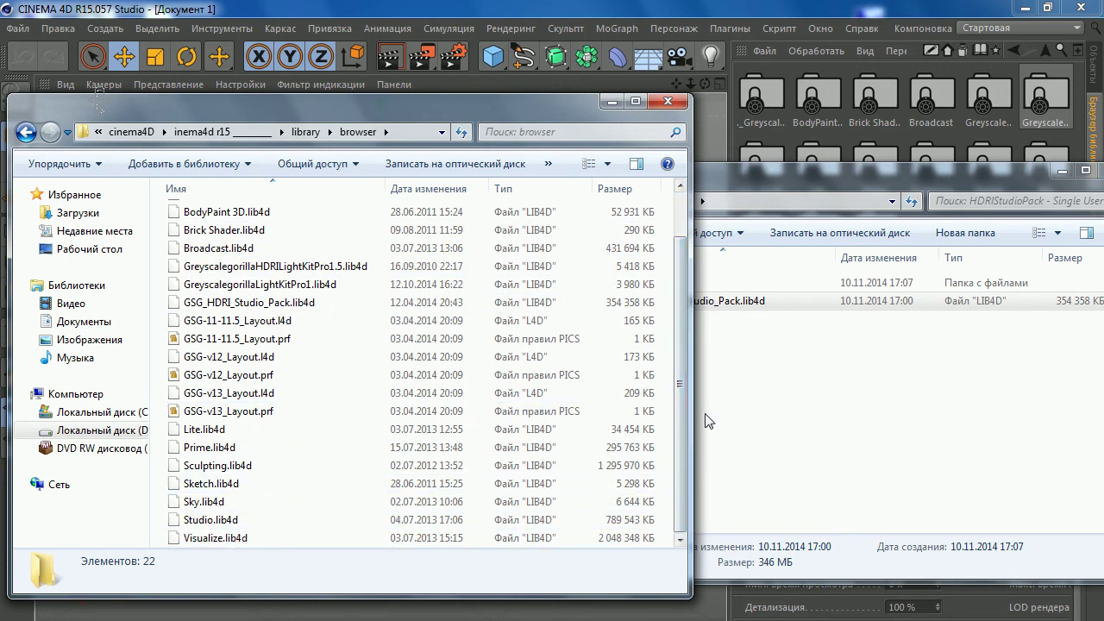
scroll(681, 388, "up", 1)
left_click(814, 414)
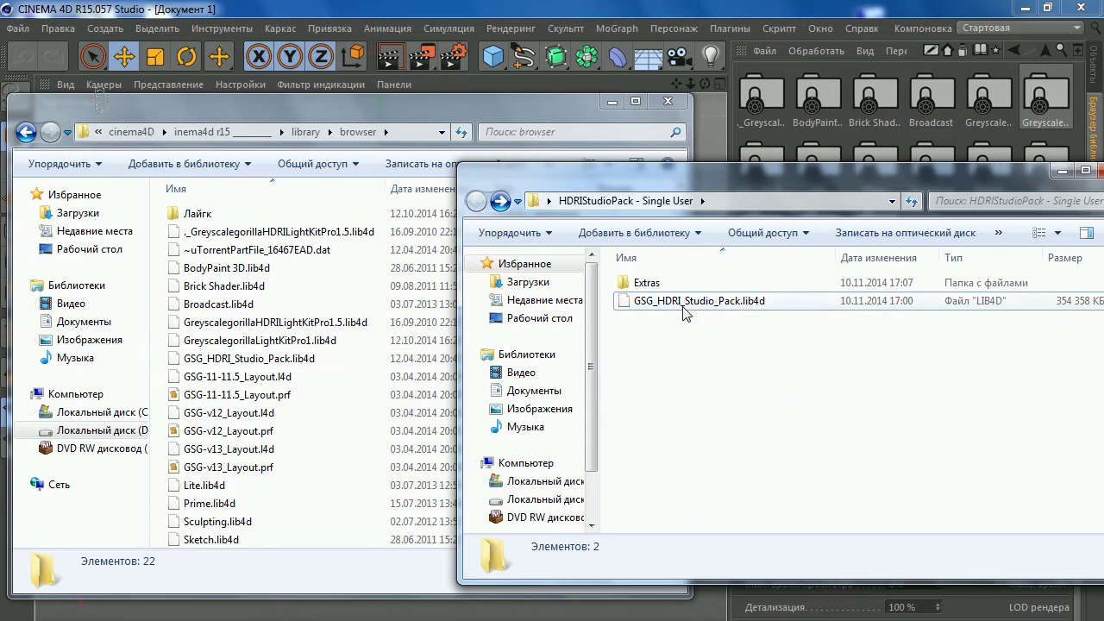
left_click_drag(690, 303, 247, 436)
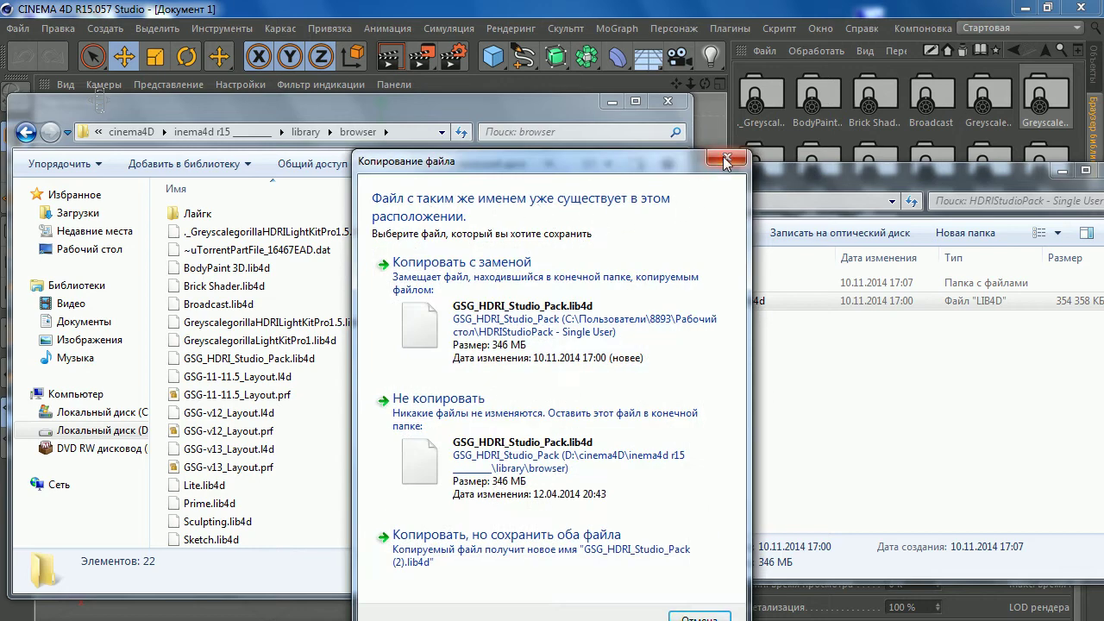
left_click(727, 162)
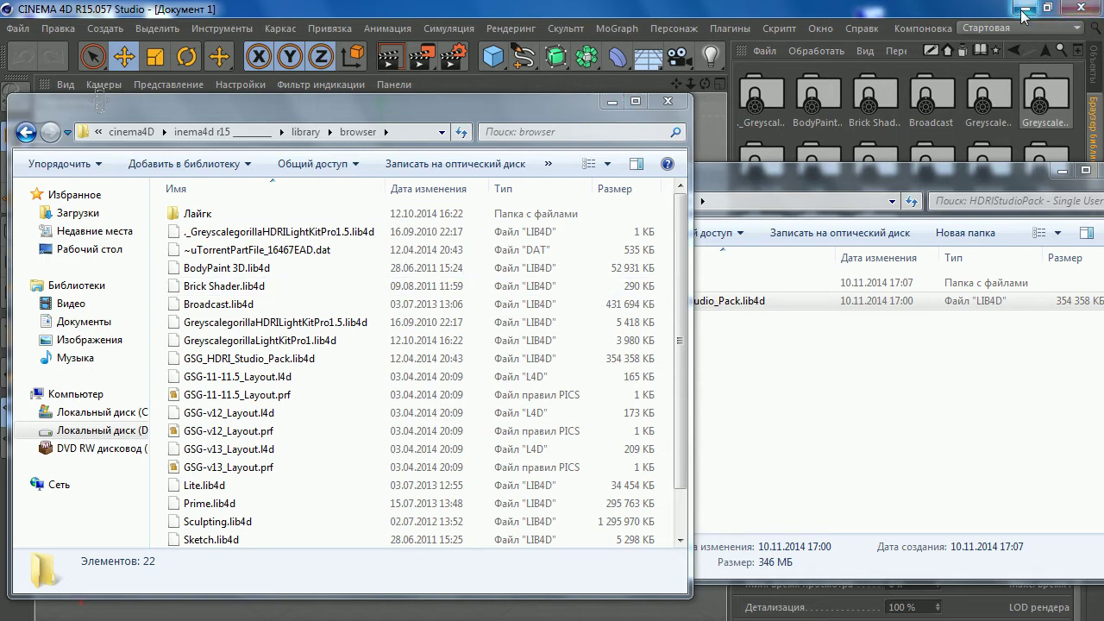
- Minimize the library\browser and HDRIStudioPack folder windows and the car_large.jpg preview
left_click(609, 105)
left_click_drag(1045, 182, 880, 191)
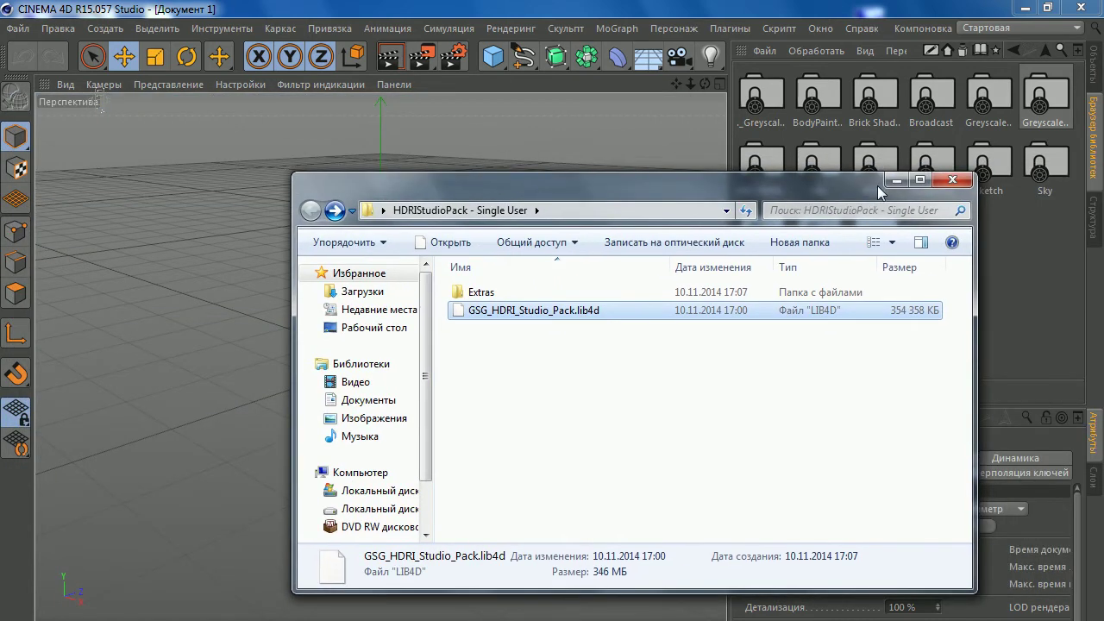
left_click(897, 180)
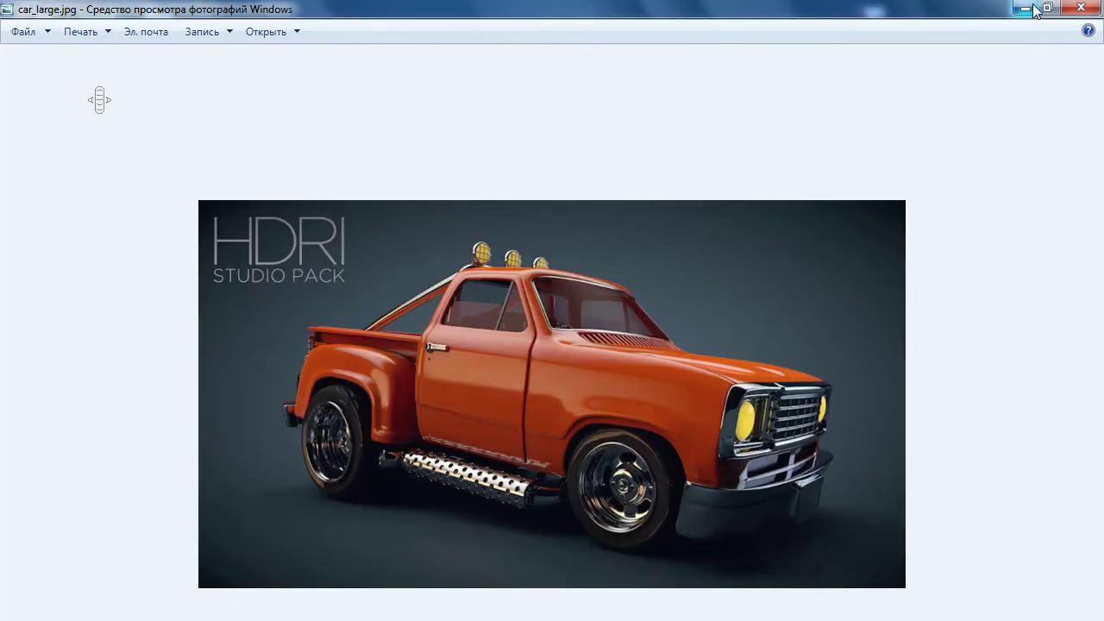
left_click(1026, 8)
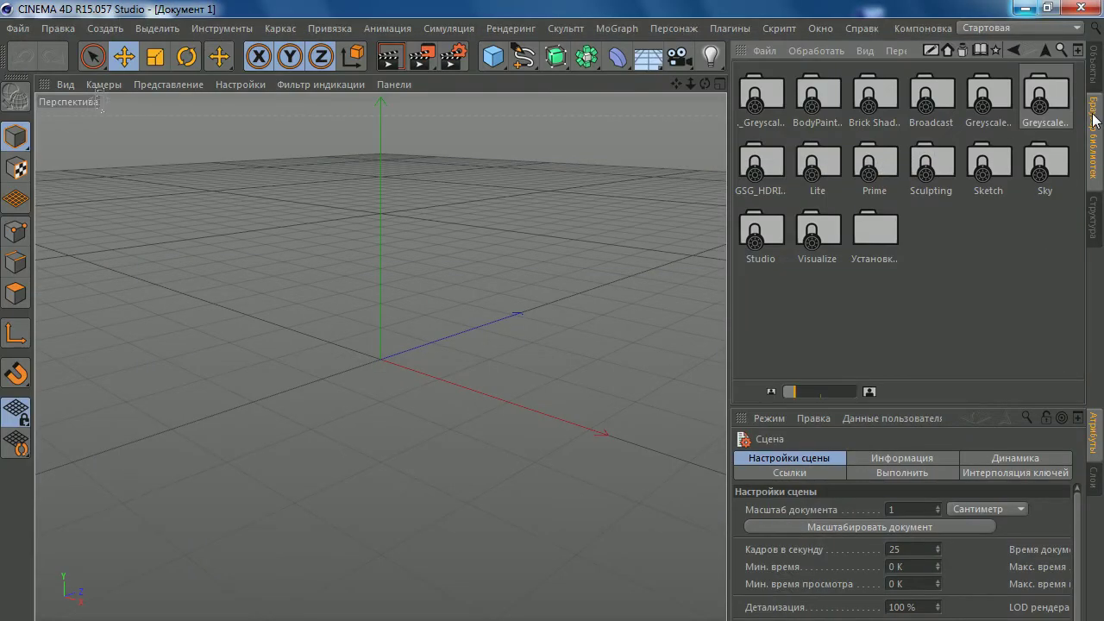
- Open a floating Library Browser via Окно > Браузер библиотек
left_click(1090, 66)
left_click(820, 29)
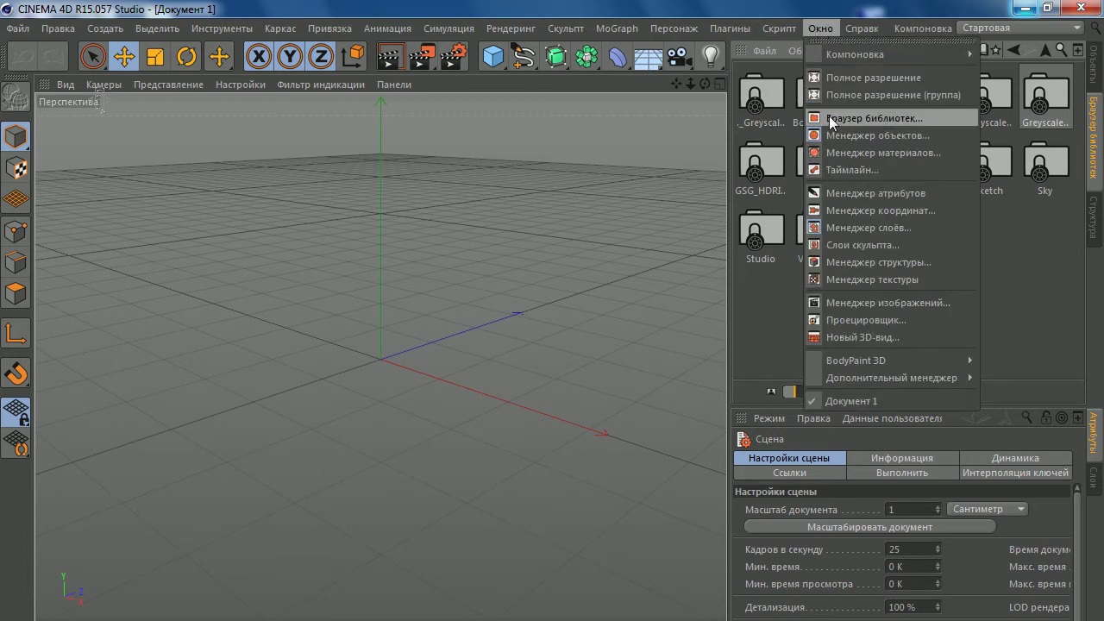
left_click(99, 101)
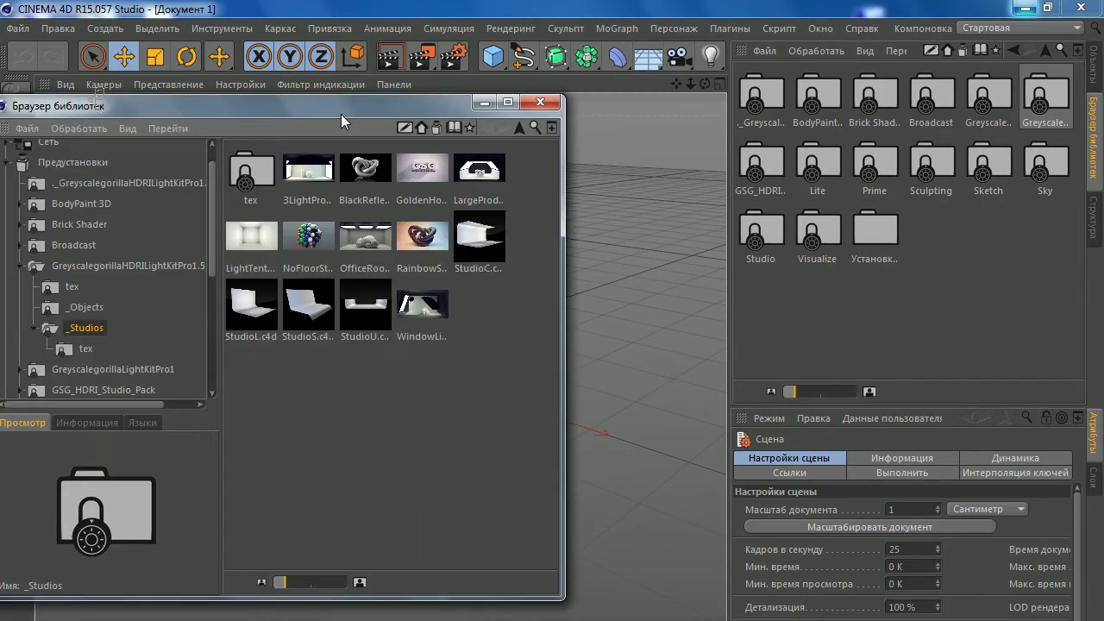
left_click_drag(341, 114, 350, 89)
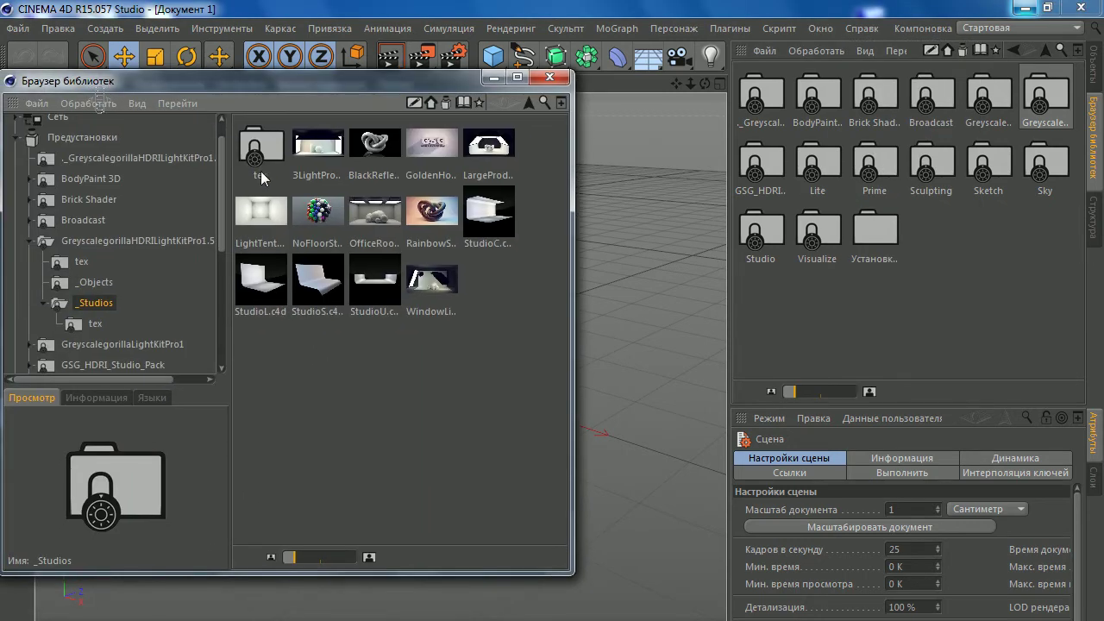
- Reposition the browser window and select Предустановки to list GSG_HDRI, Lite, Prime, Sky, Studio
scroll(221, 173, "up", 1)
scroll(220, 183, "down", 1)
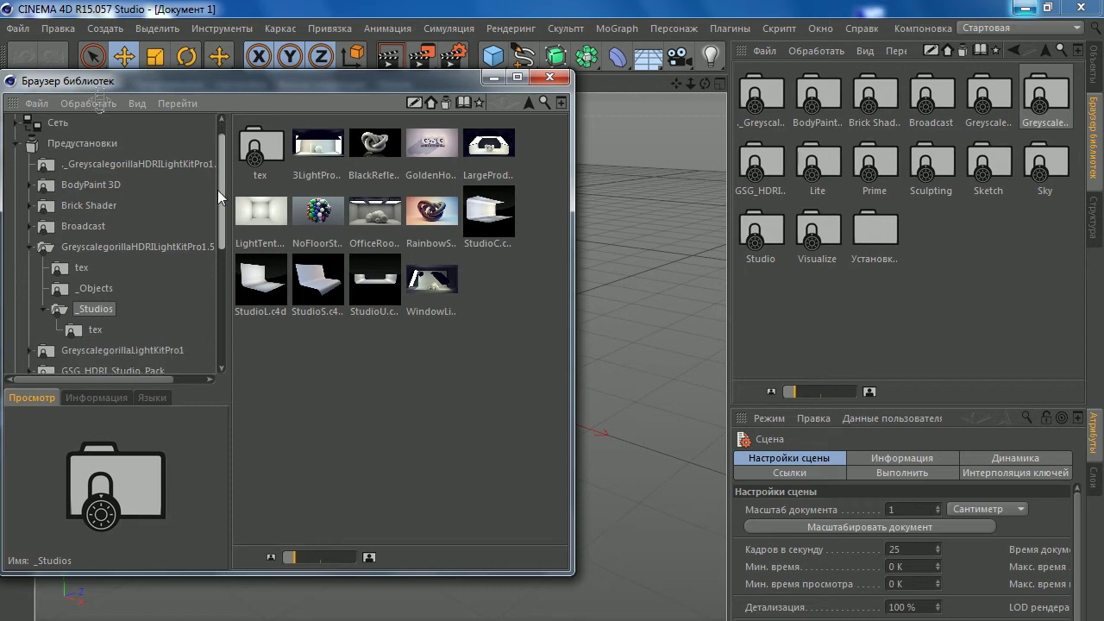
scroll(222, 172, "up", 1)
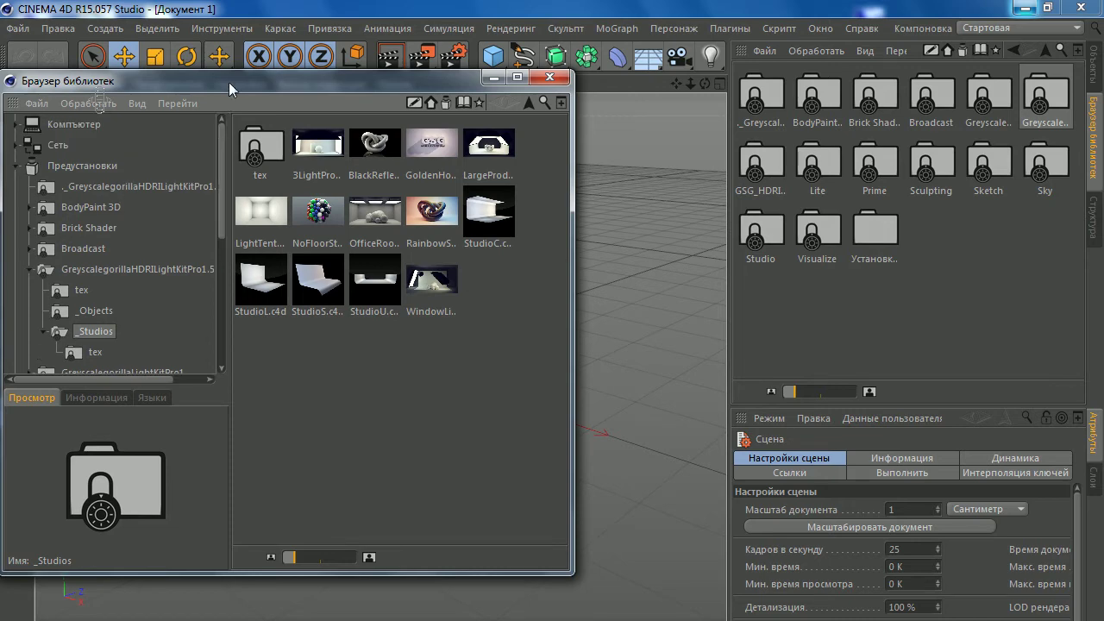
left_click_drag(229, 82, 332, 77)
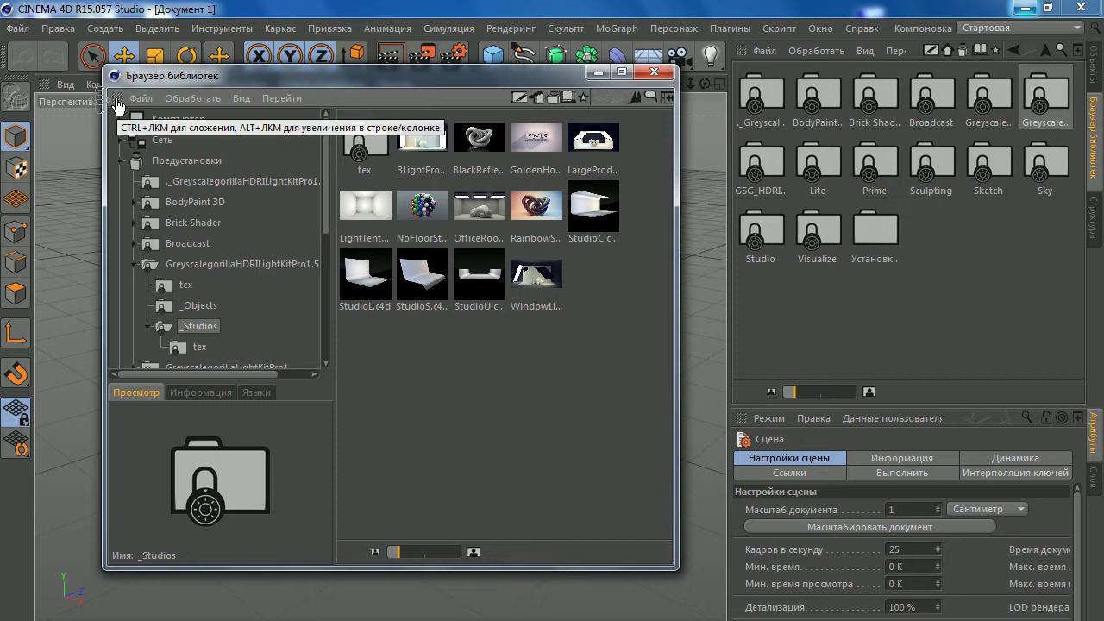
mouse_move(117, 105)
left_mouse_down()
mouse_move(1003, 276)
mouse_move(120, 104)
left_mouse_up()
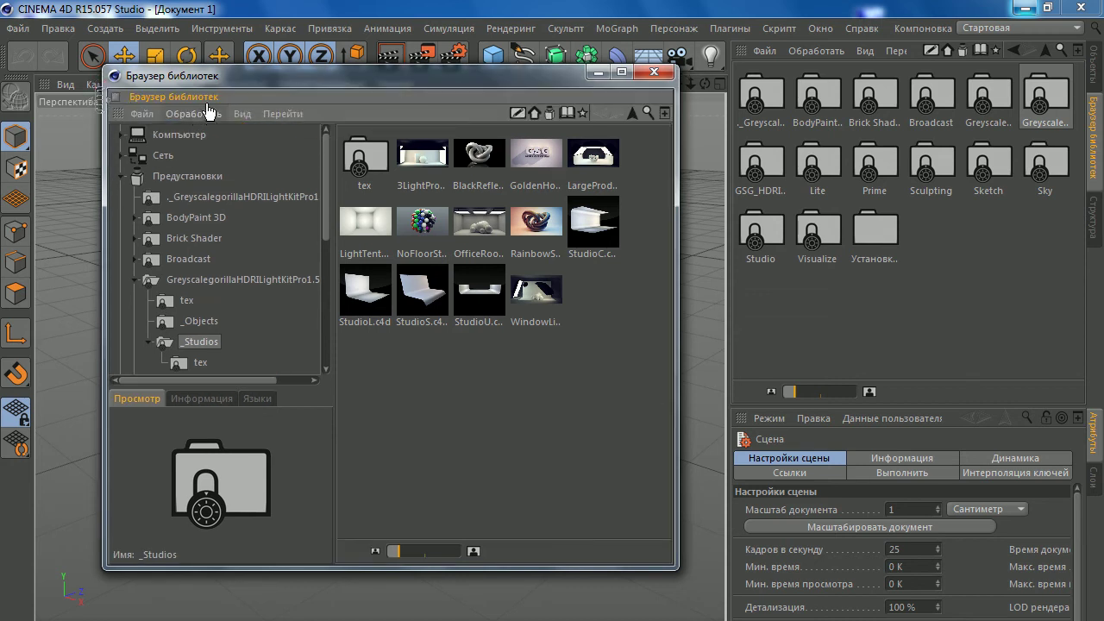
left_click_drag(507, 76, 445, 85)
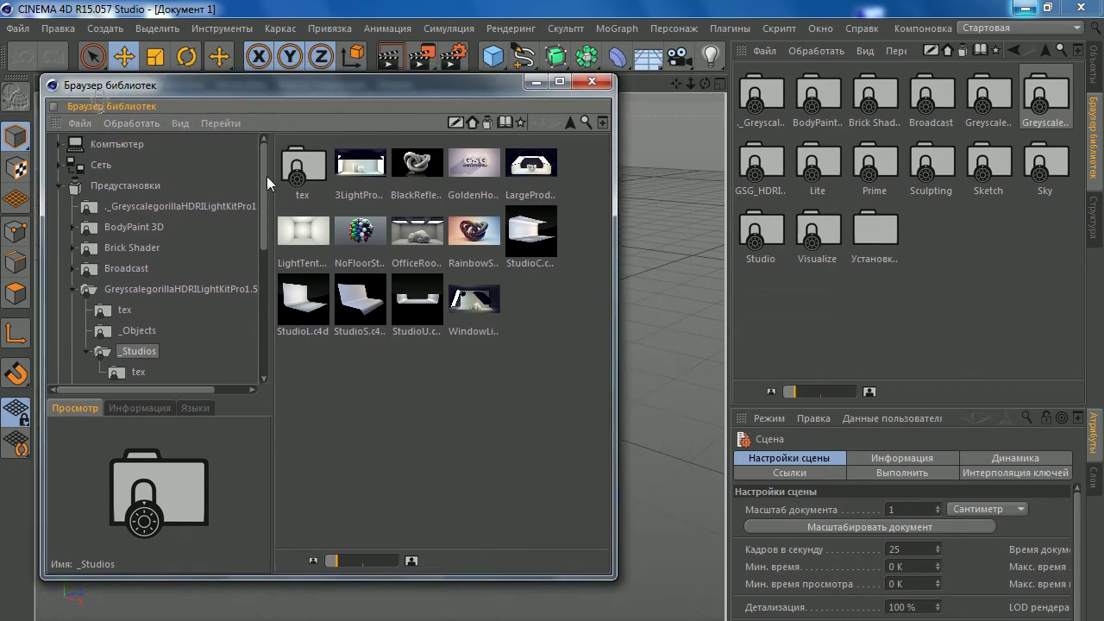
left_click(60, 186)
left_click(100, 188)
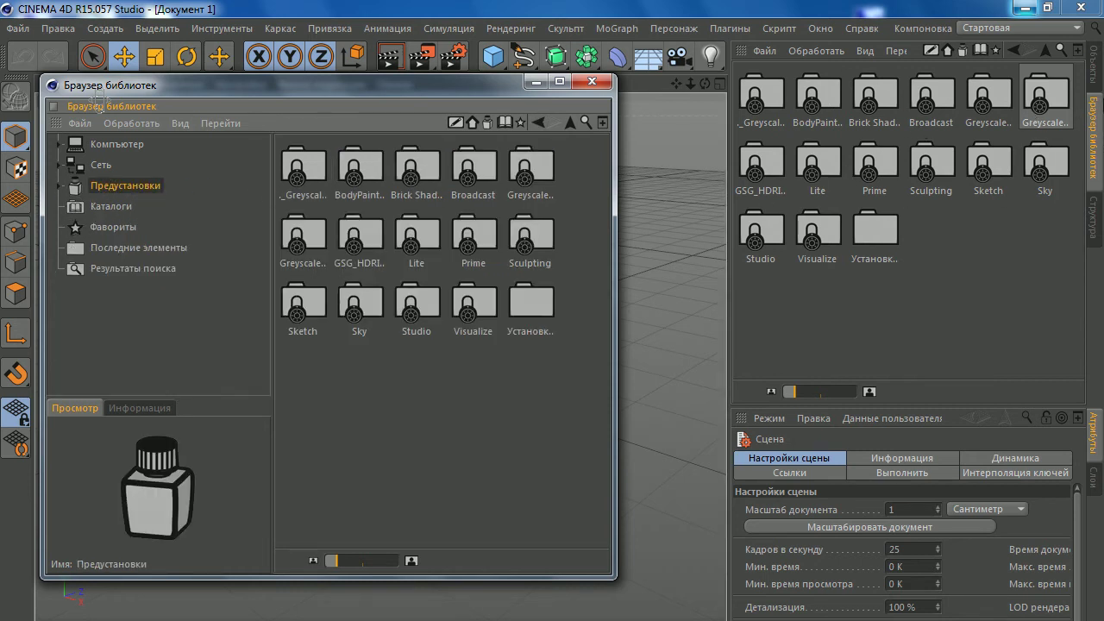
- Go up to the top level, open Предустановки, then open GSG_HDRI to show Studios, Tents, Colors
left_click(1033, 52)
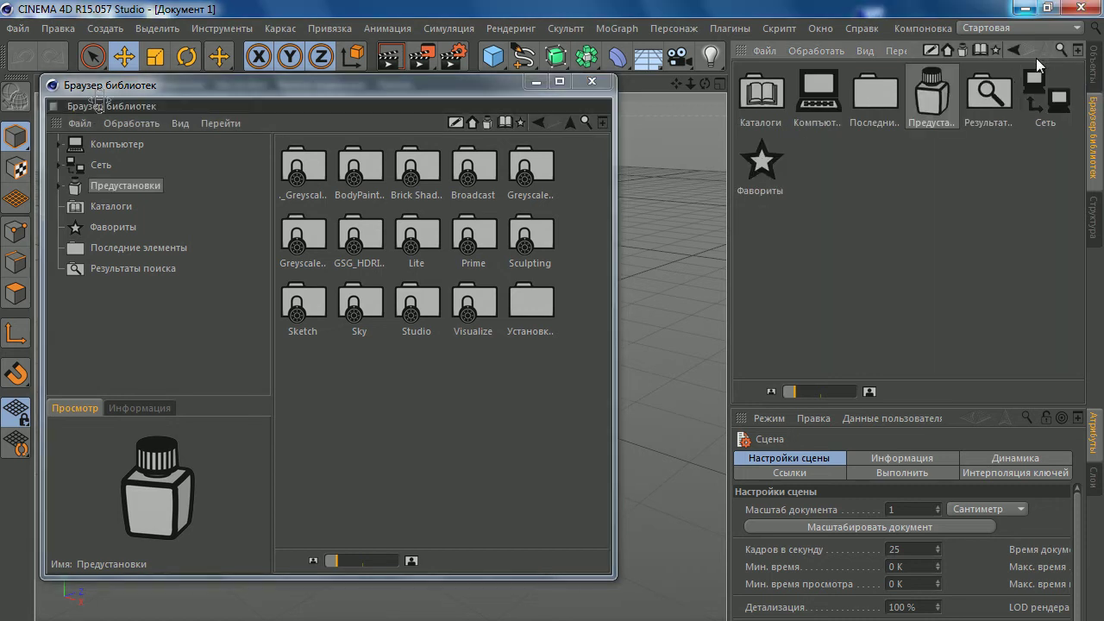
double_click(934, 100)
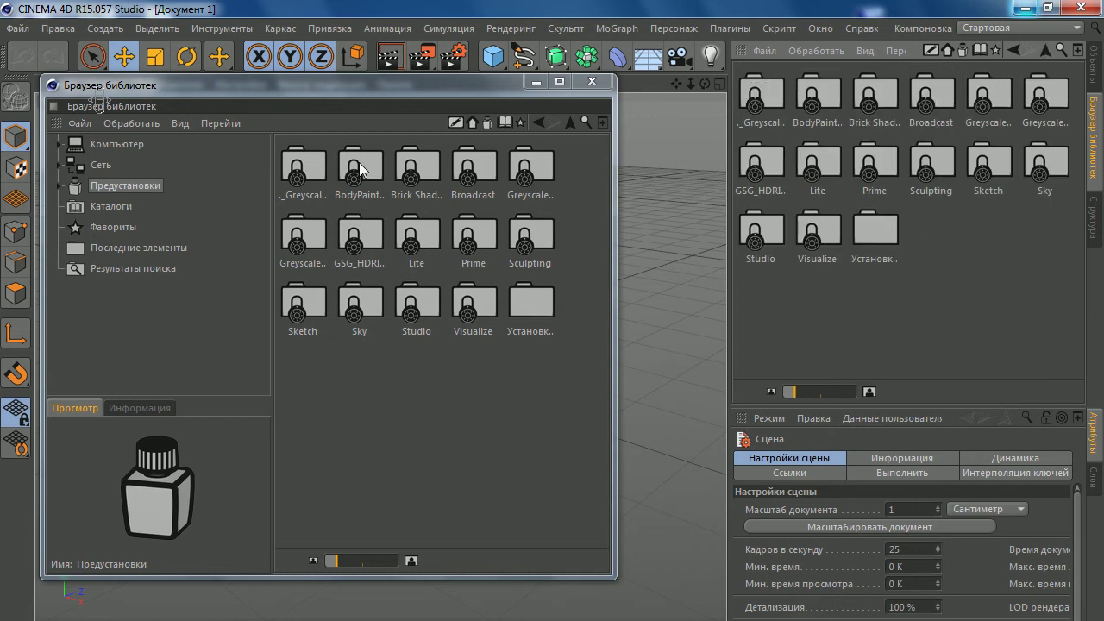
left_click(307, 179)
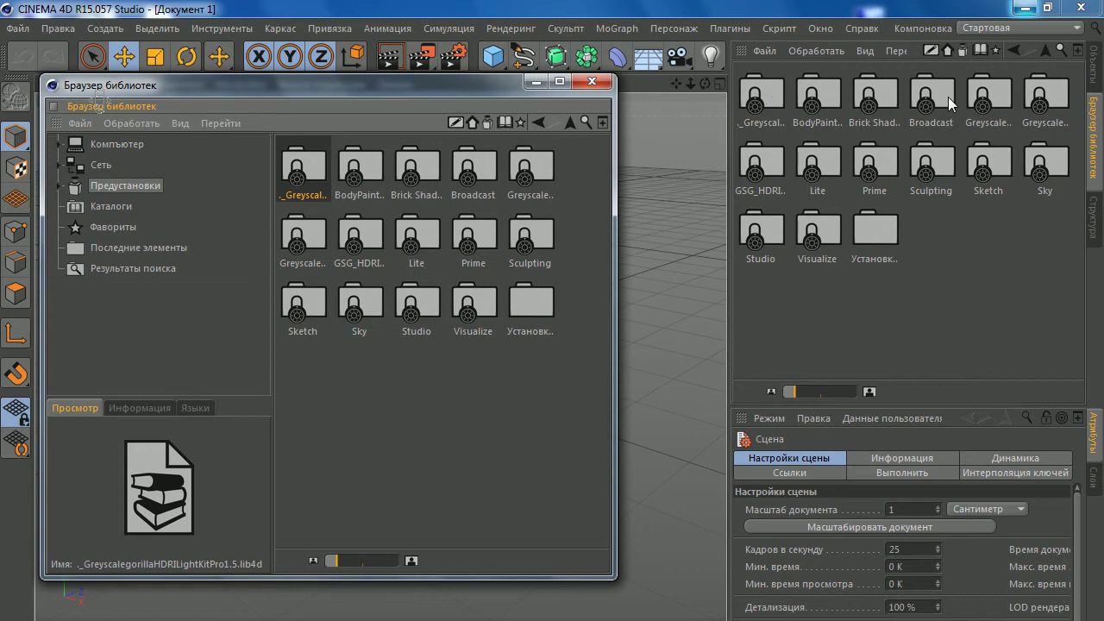
left_click(775, 198)
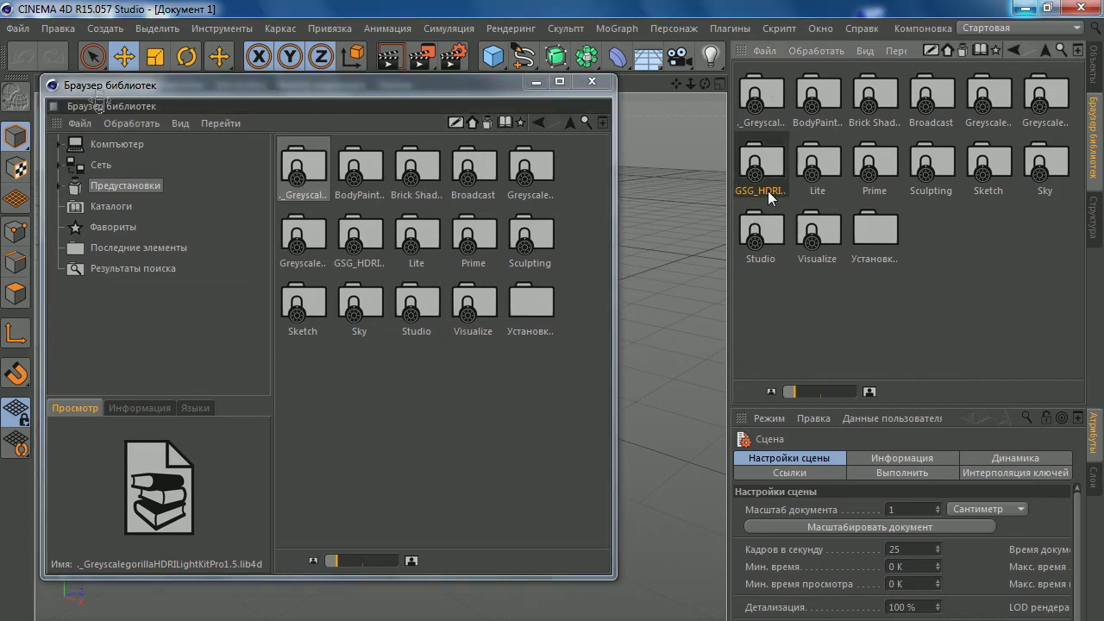
double_click(783, 183)
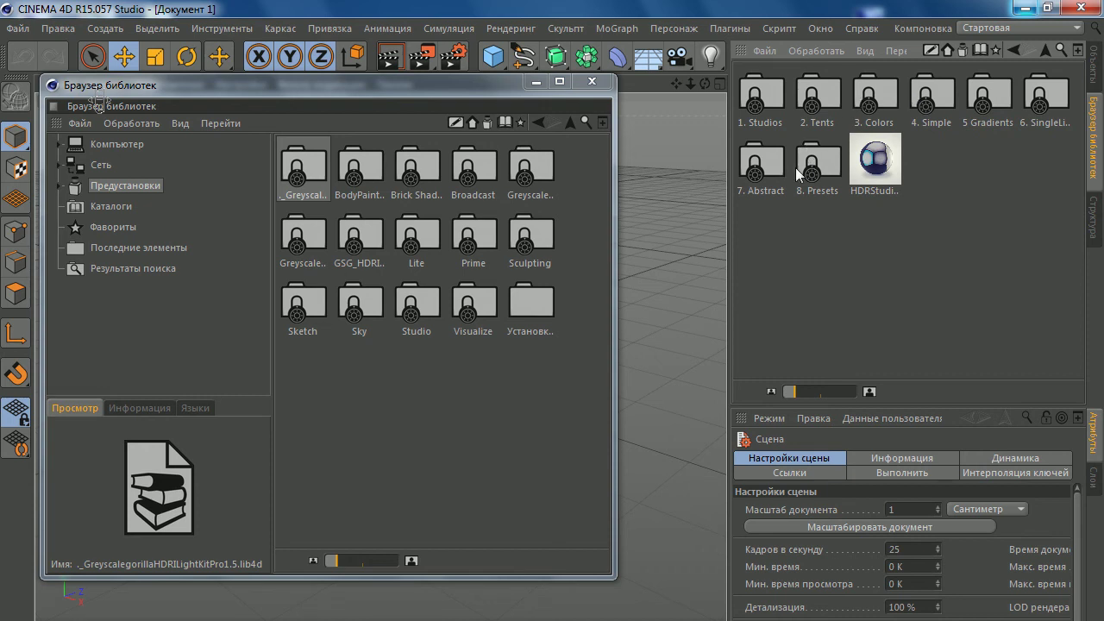
- Preview HDRs in the Colors and 4. Simple folders, then return to GSG_HDRI's folder list
left_click(882, 166)
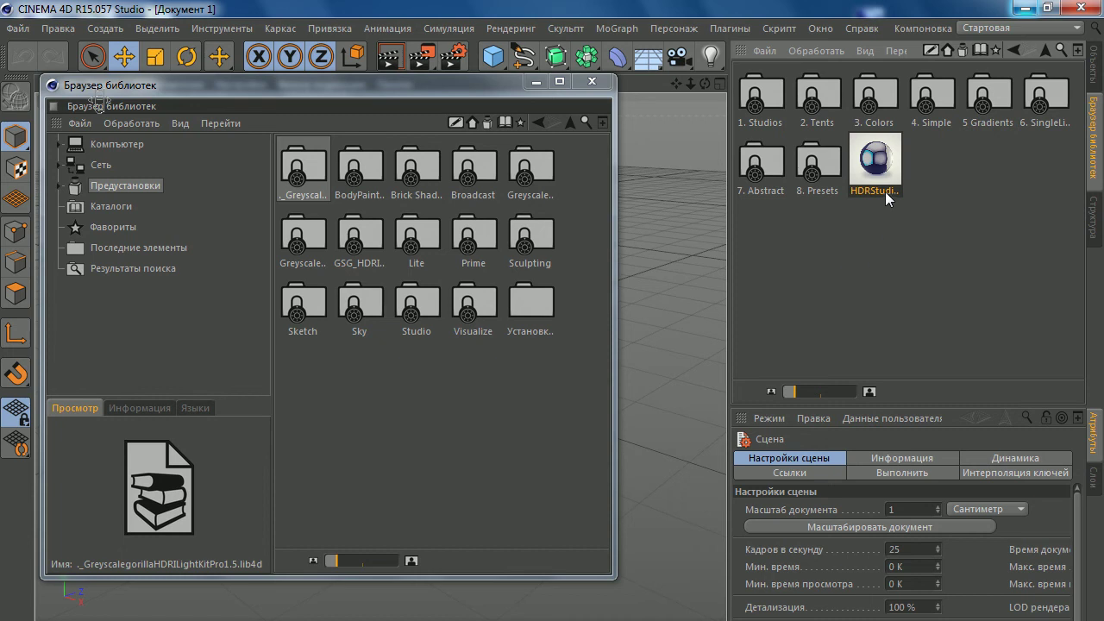
double_click(880, 97)
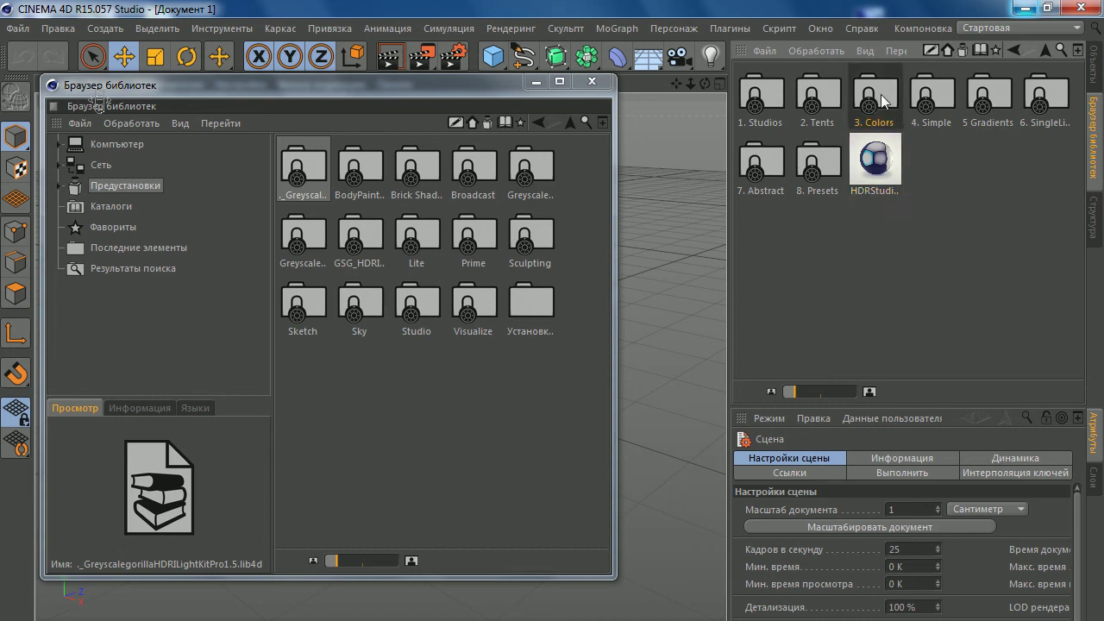
left_click(1046, 53)
double_click(939, 109)
left_click(1056, 50)
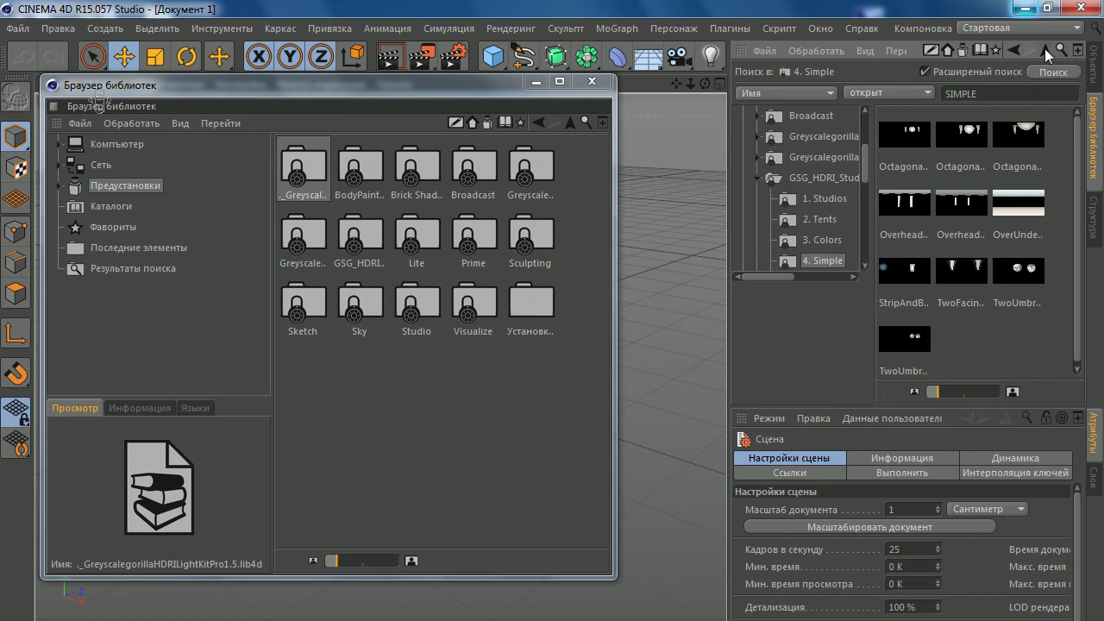
left_click(1044, 49)
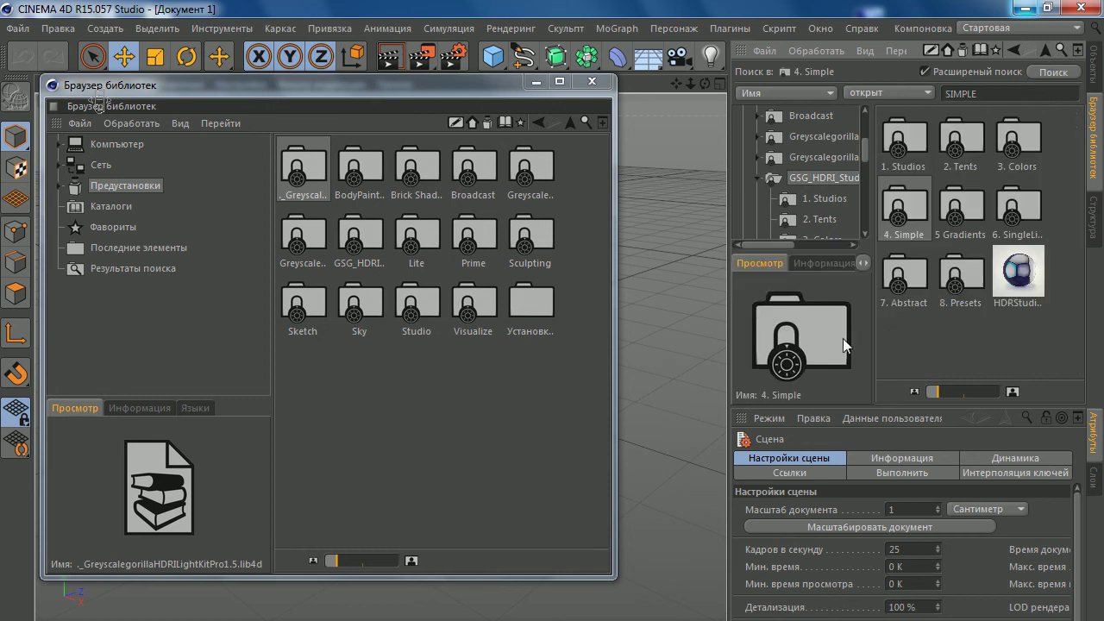
left_click(1063, 52)
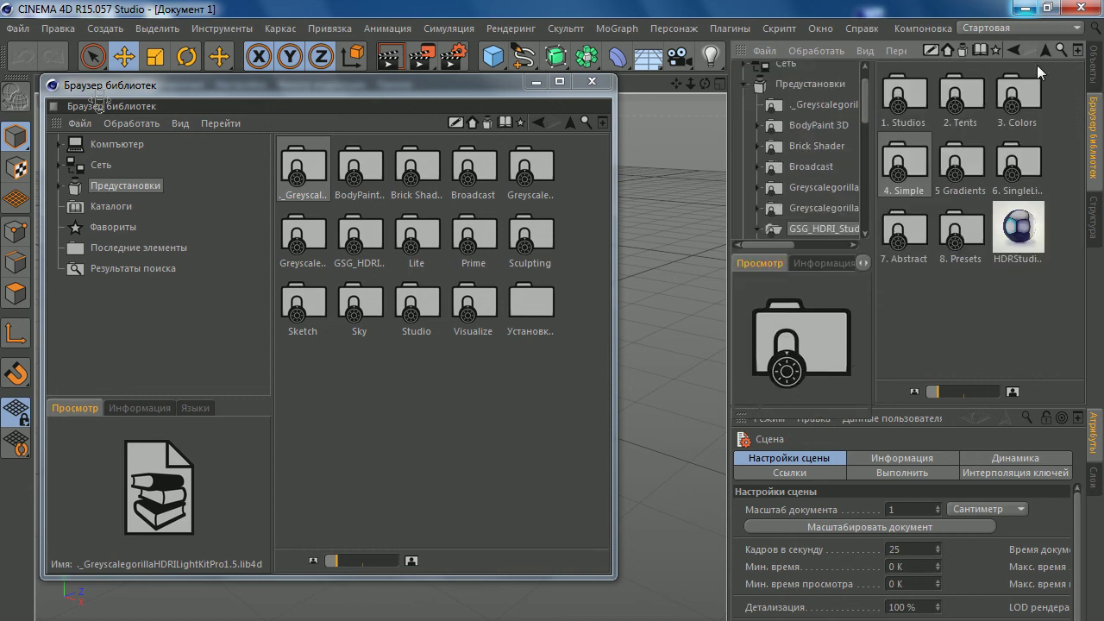